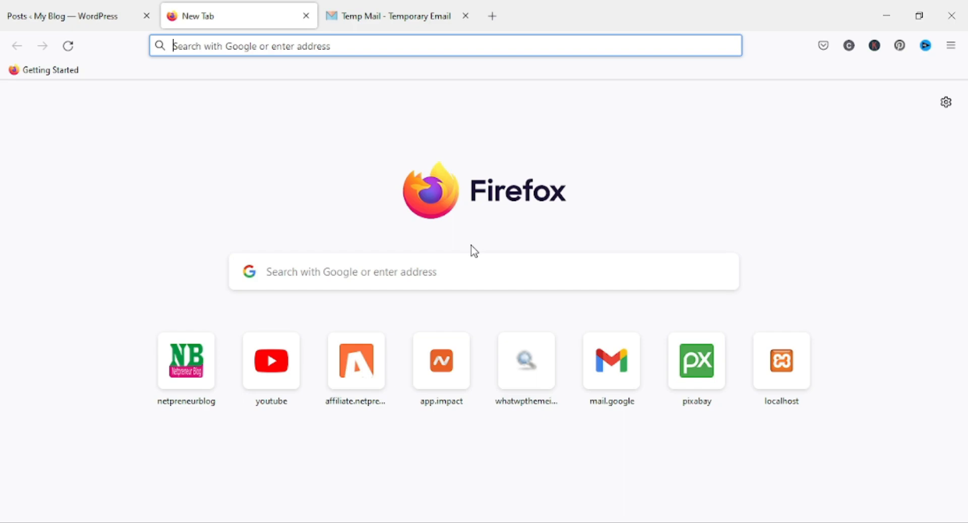
- Go to anyword.com and start the free sign-up from its home page
text(any)
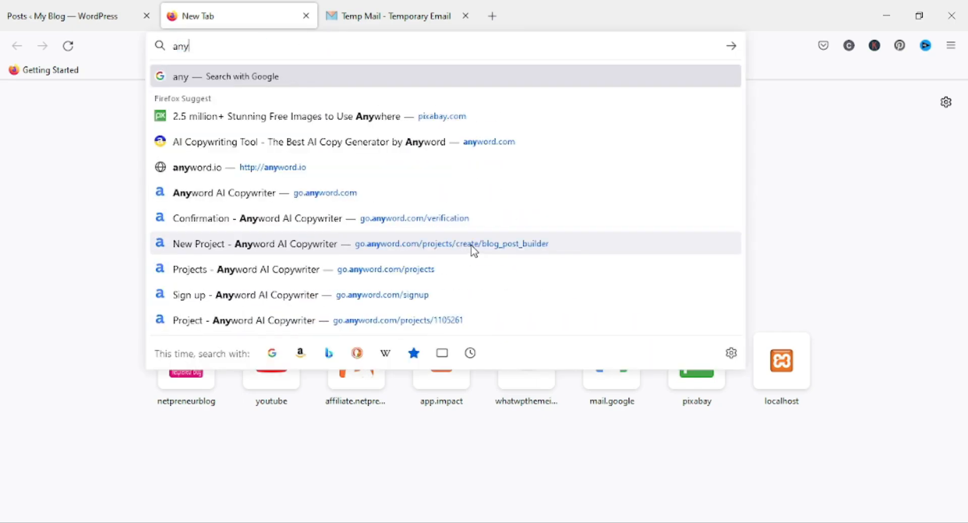
text(word.co)
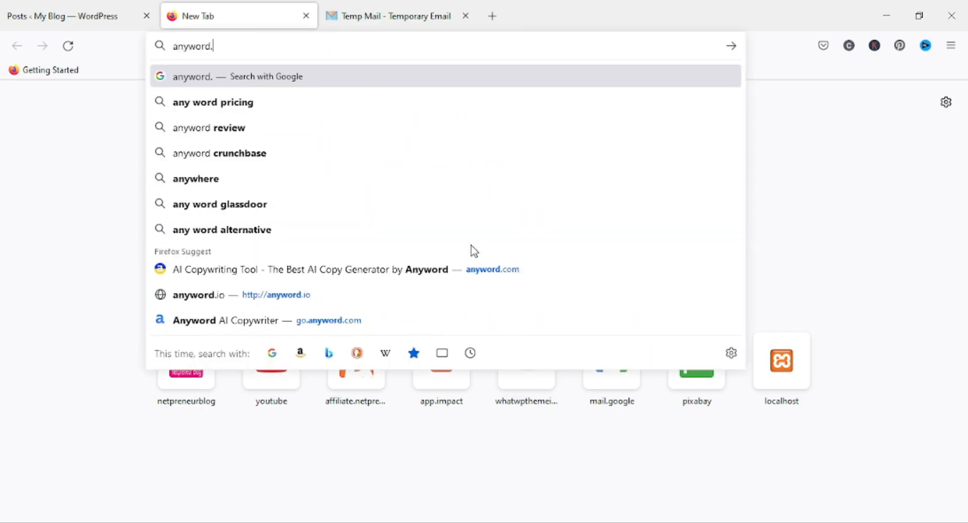
text(m)
key(Return)
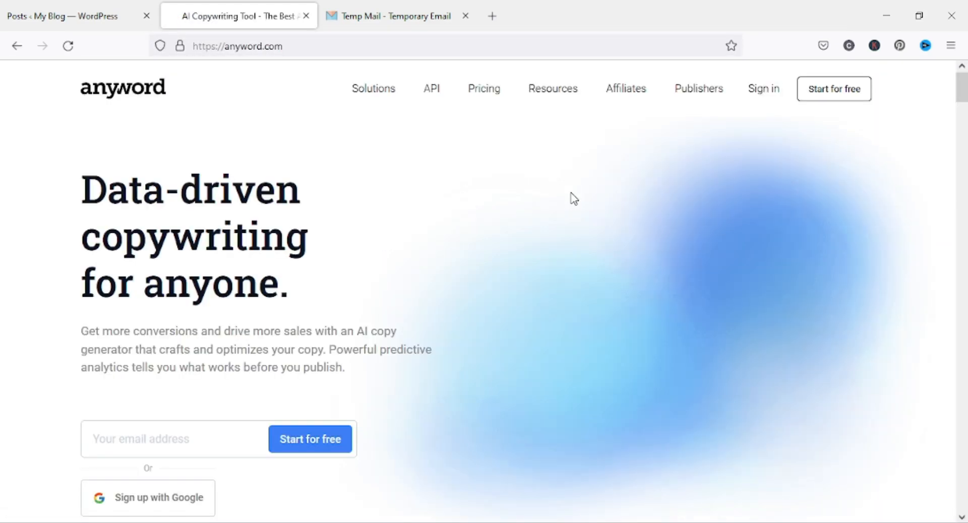
scroll(431, 232, down, 4)
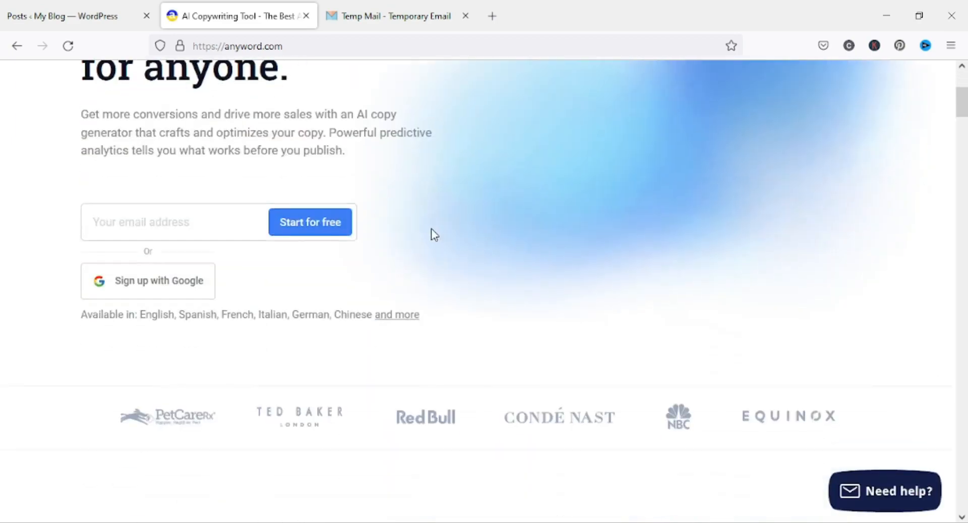
scroll(431, 232, up, 5)
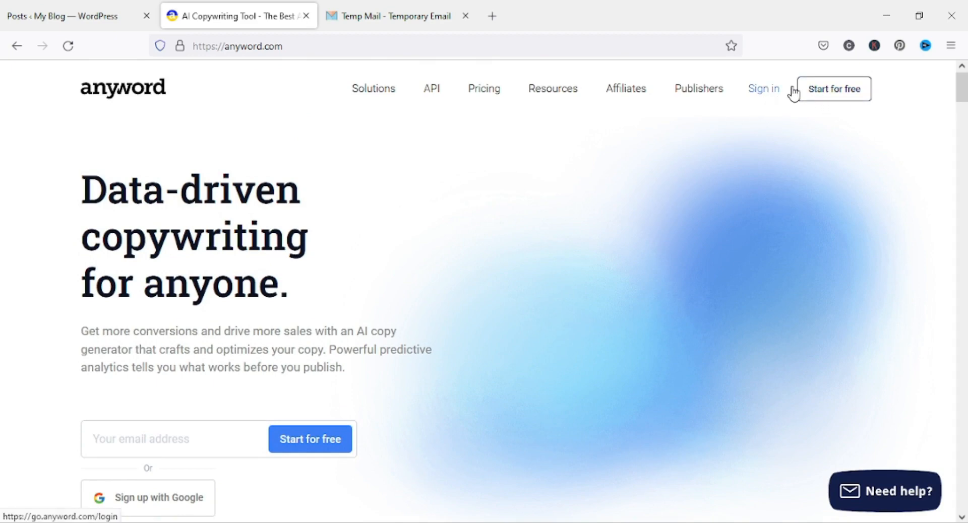
click(840, 94)
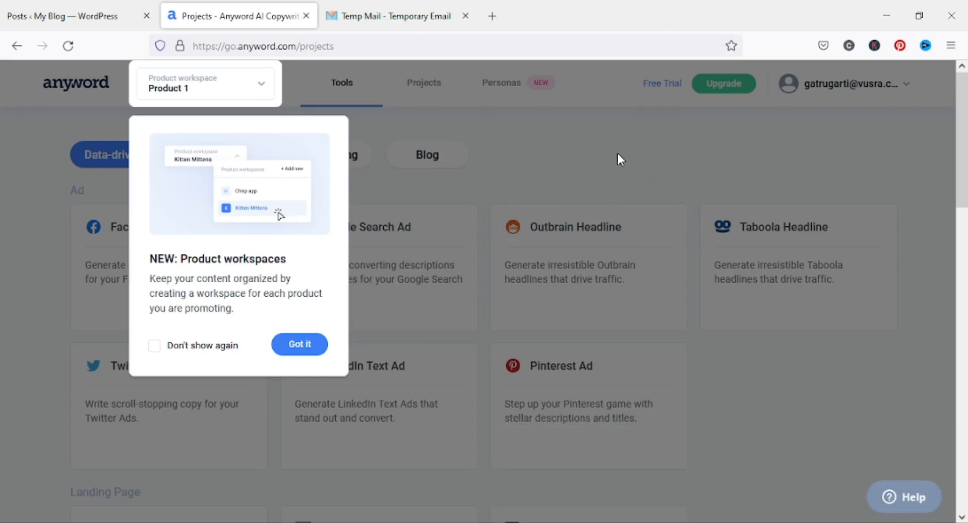
- Dismiss the product workspaces notice and log out of the signed-in Anyword account
click(317, 346)
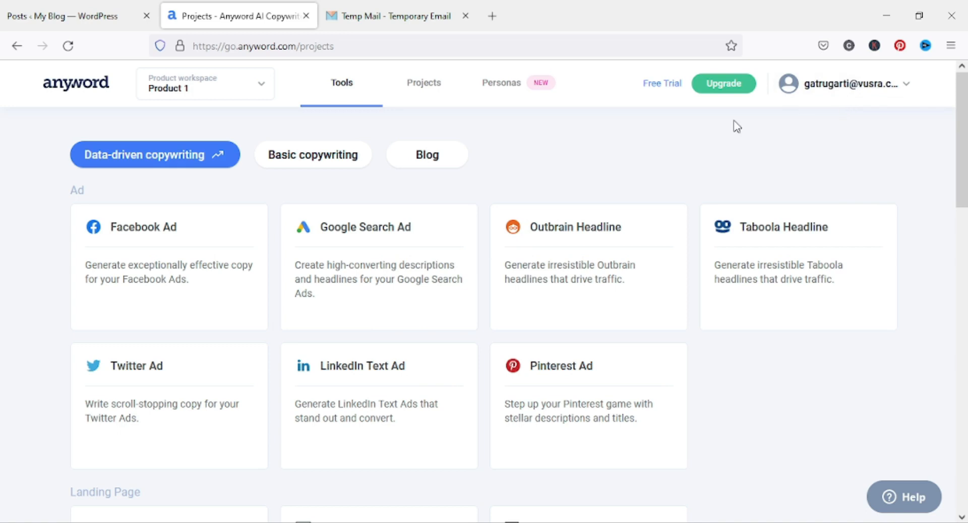
click(910, 87)
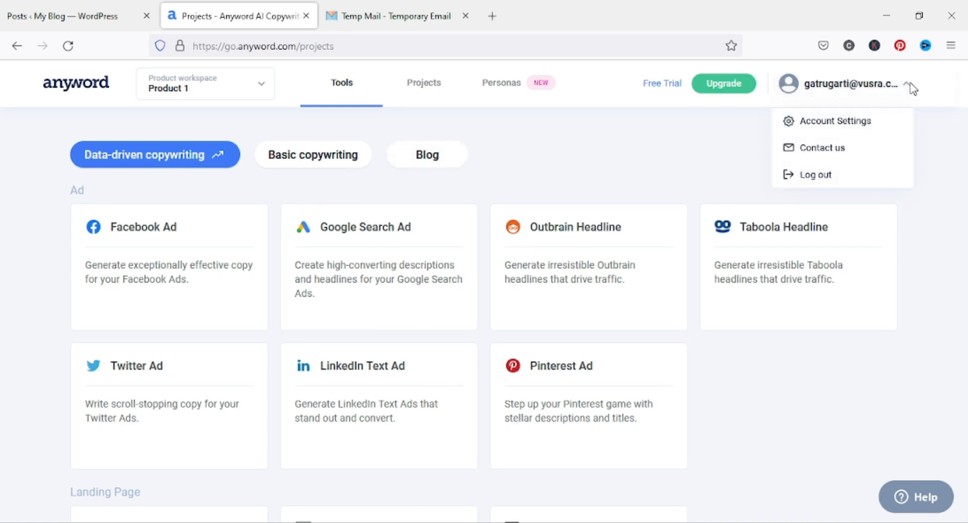
click(827, 176)
click(533, 337)
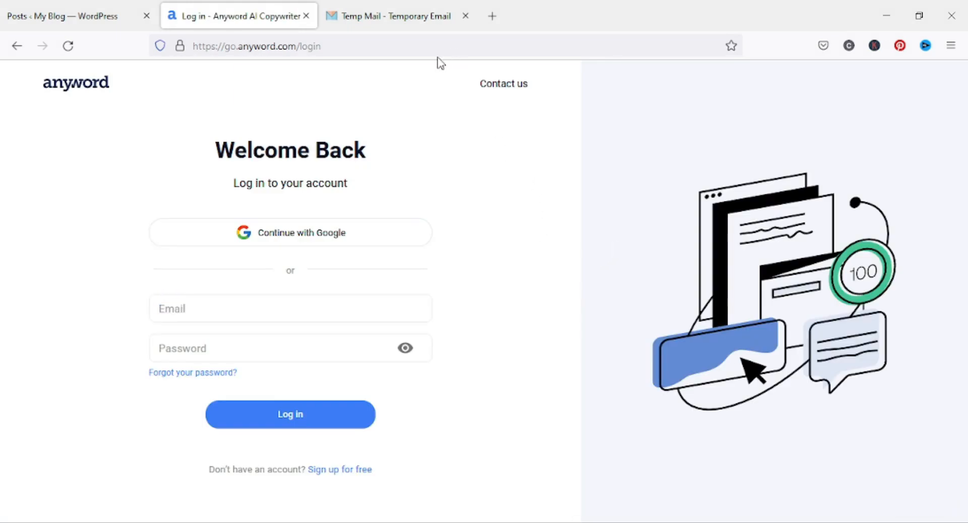
click(230, 310)
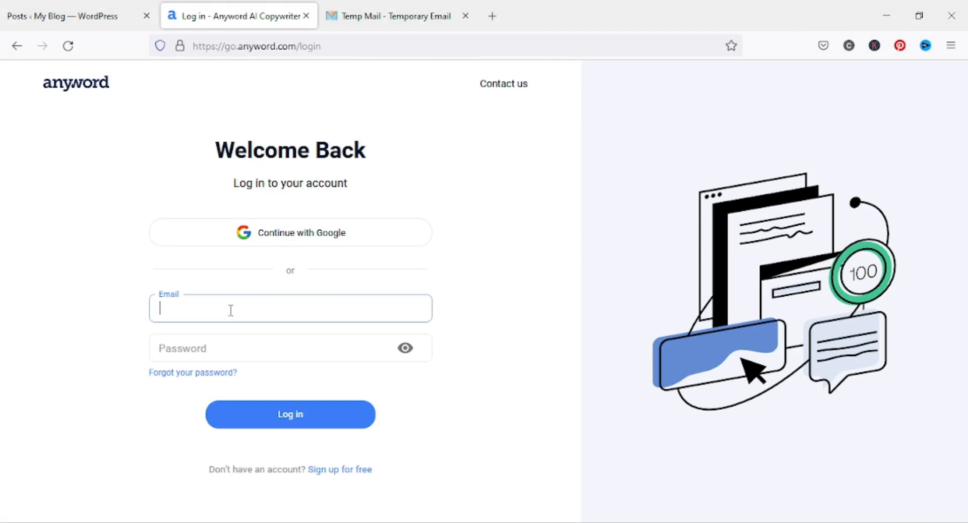
key(ctrl+v)
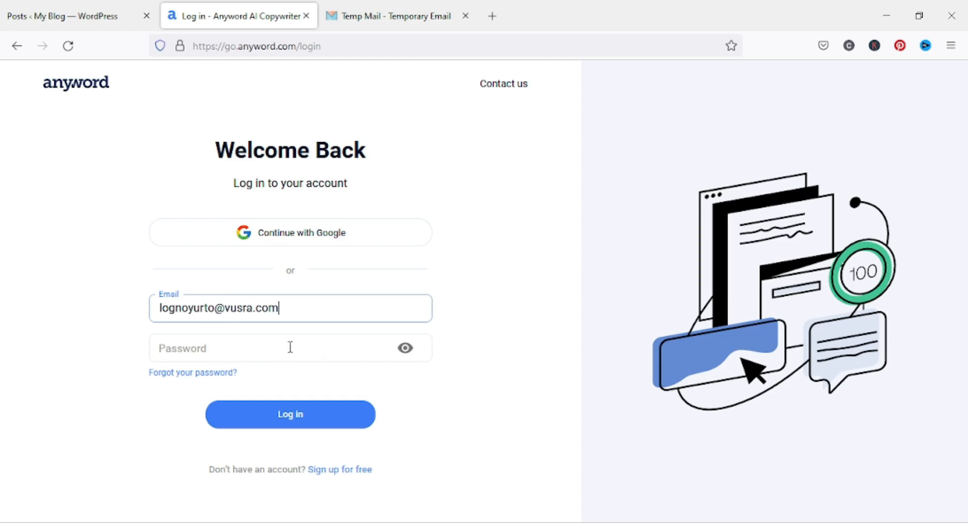
click(305, 354)
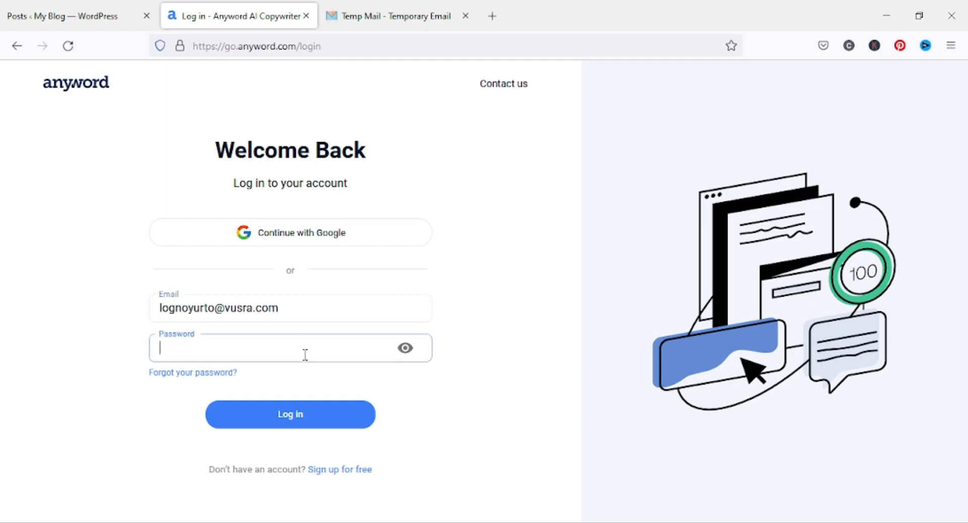
text(•)
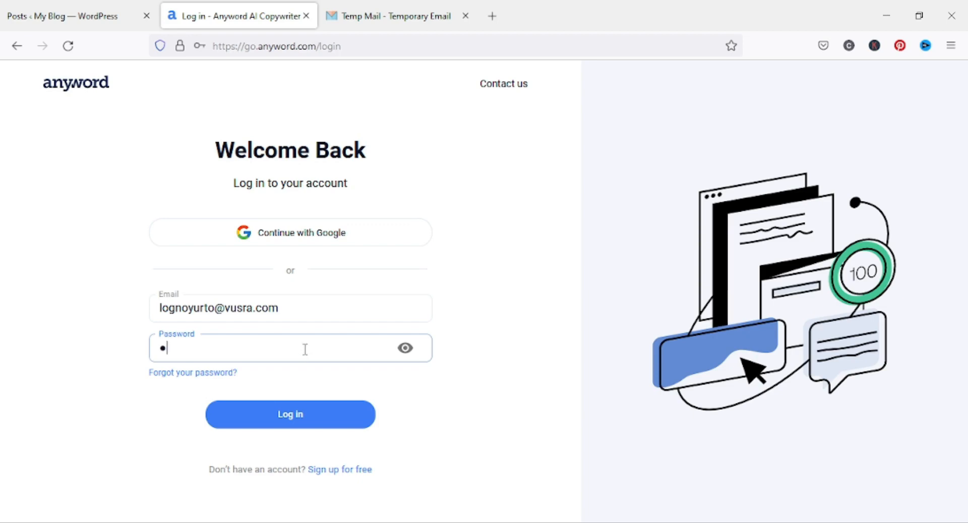
text(•••••••••••)
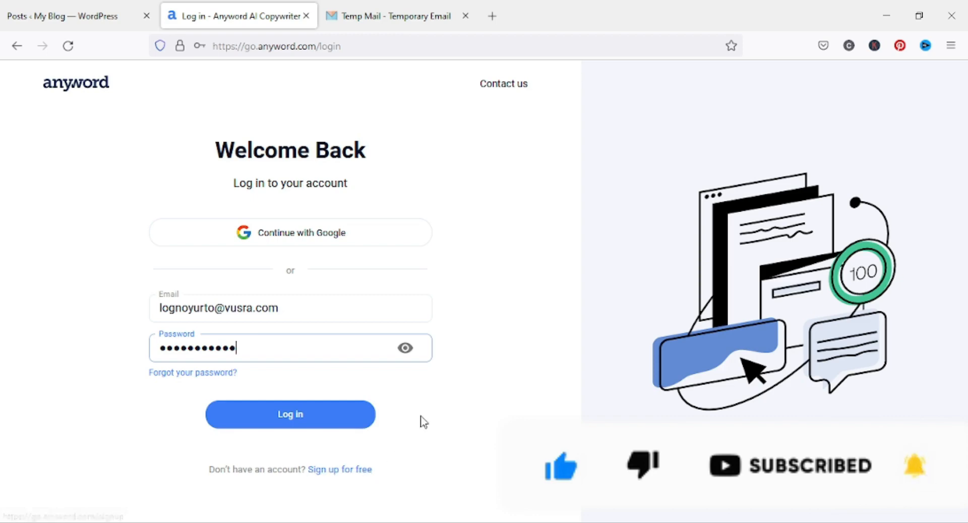
- Switch to the free sign-up form and register a new account with the email address and an account password
click(347, 472)
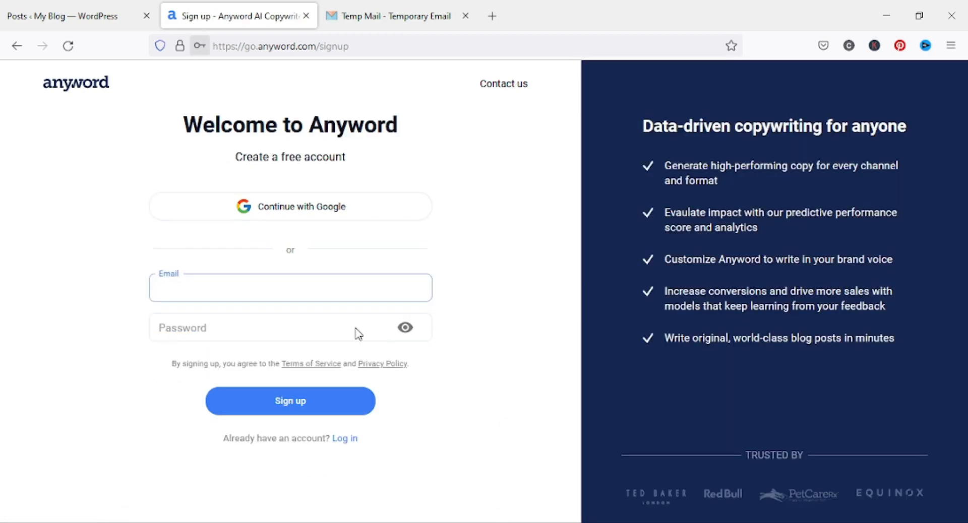
click(450, 240)
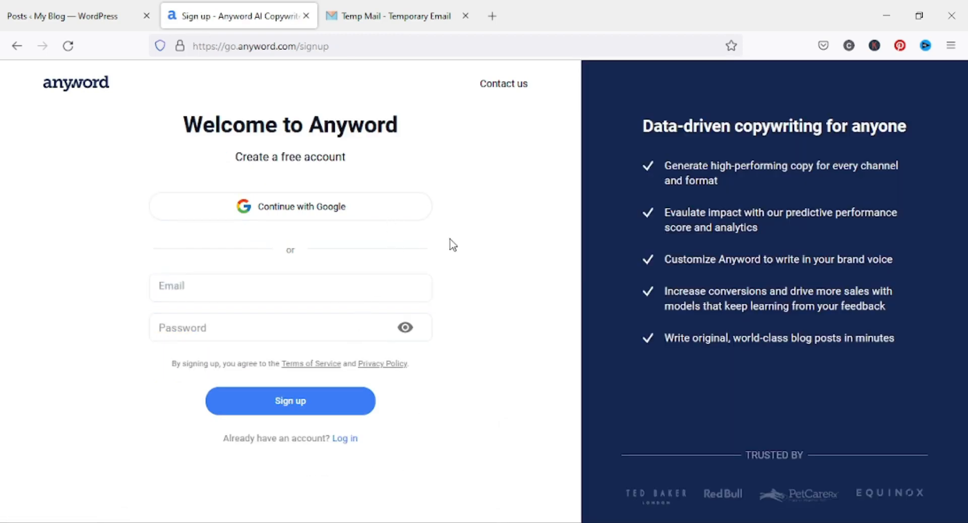
click(283, 296)
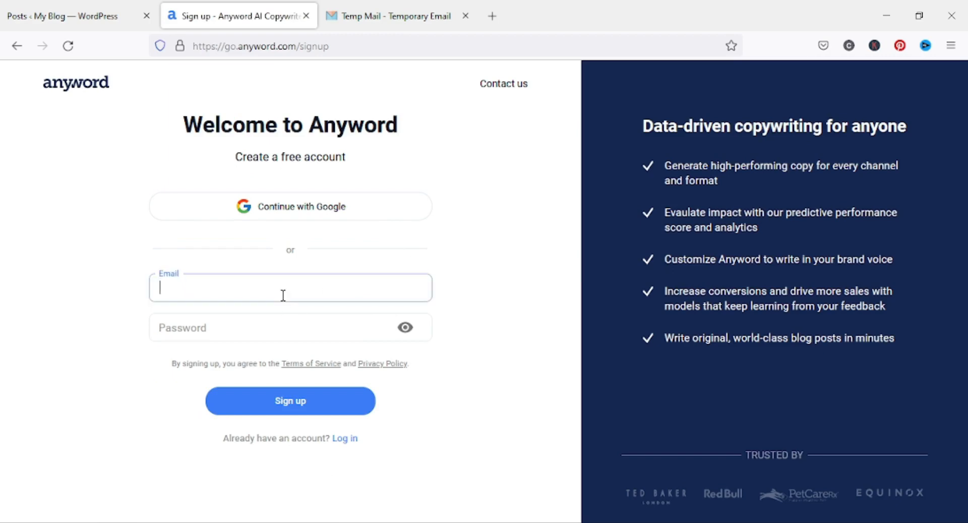
key(ctrl+v)
click(264, 325)
text(aaaaa)
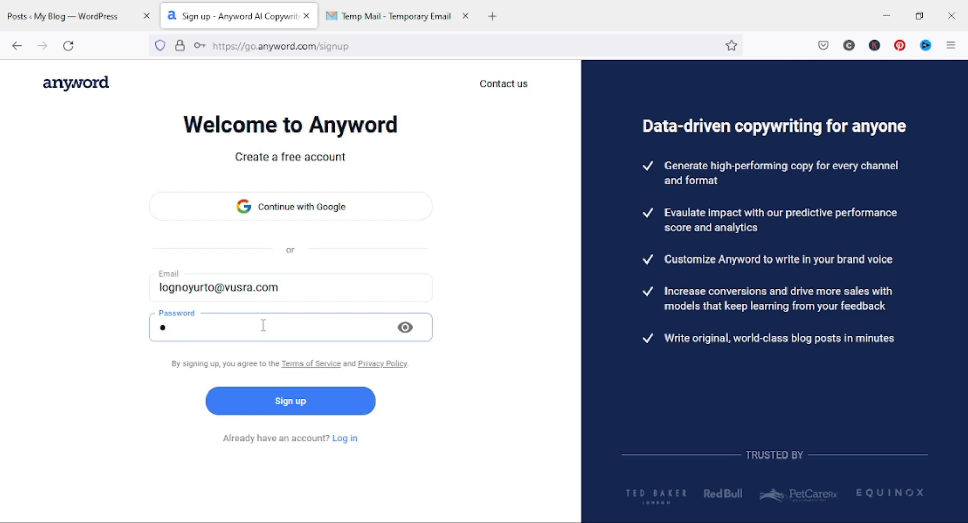
text(aaa)
click(300, 413)
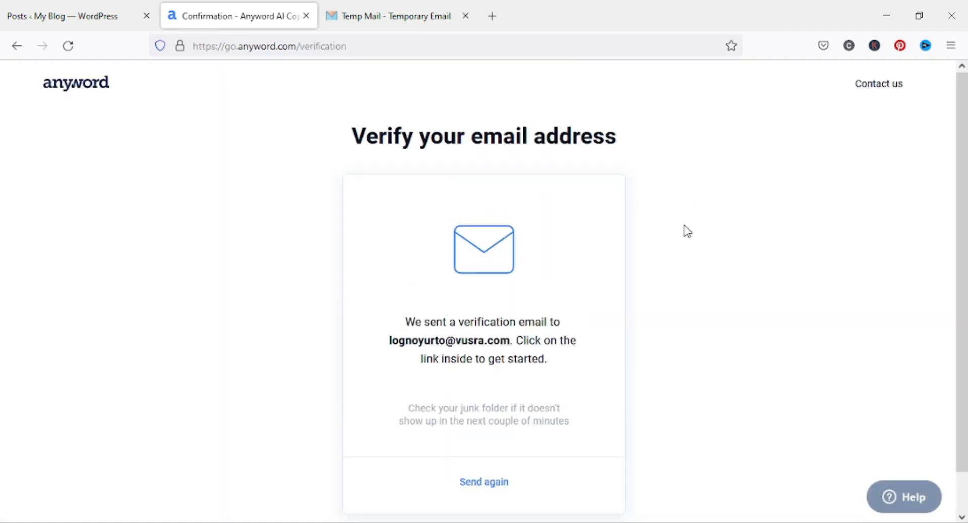
- Switch to the Temp Mail inbox and open the "Verify your email address to get started" message, closing the ad
scroll(689, 280, down, 1)
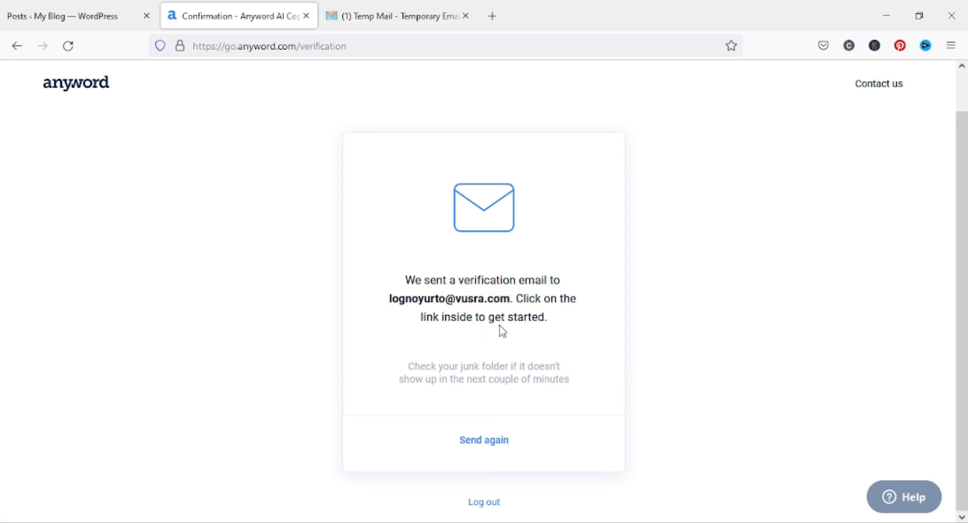
click(398, 12)
scroll(413, 278, down, 4)
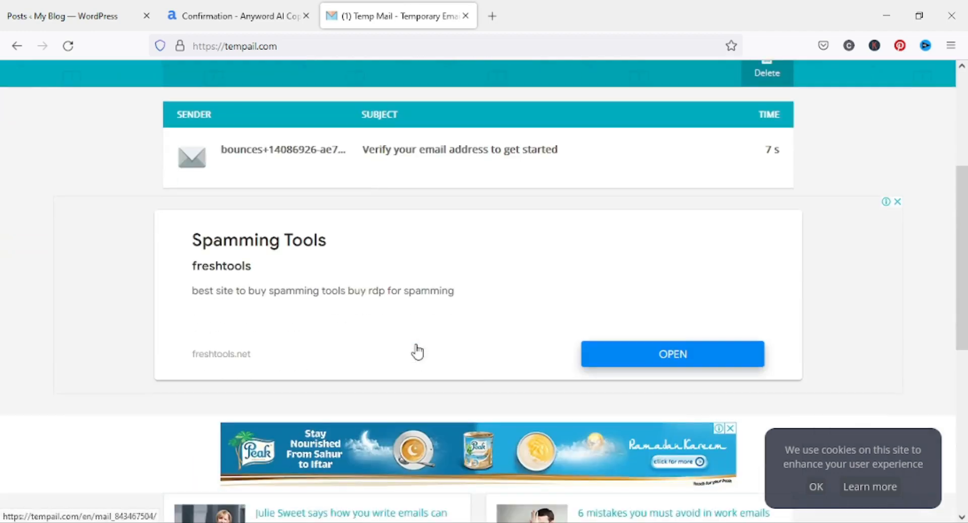
click(303, 154)
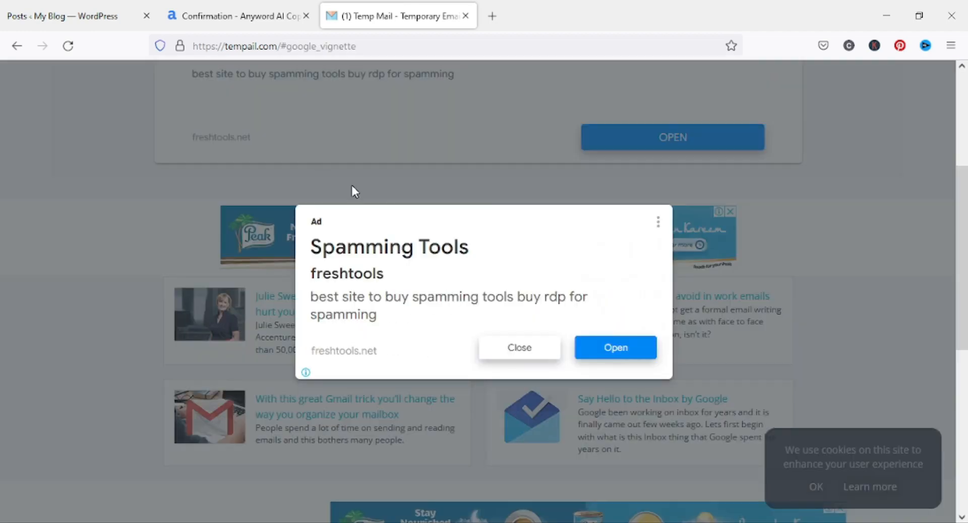
click(529, 348)
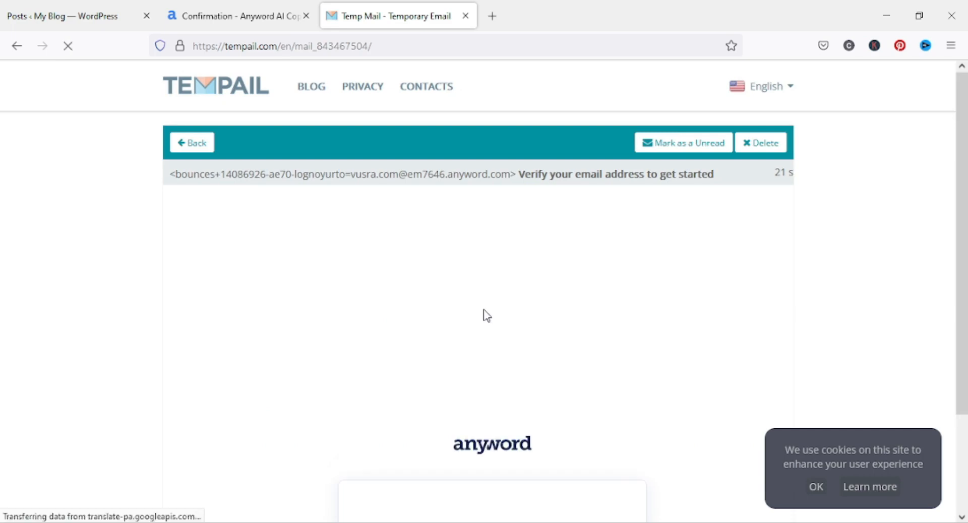
- Verify the new account's email address through the link in the message
scroll(485, 315, down, 5)
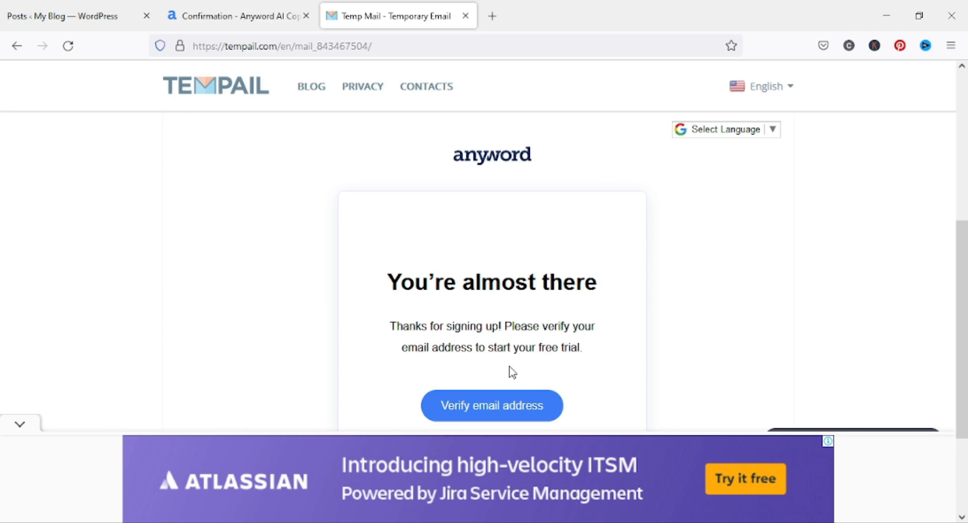
scroll(559, 346, down, 2)
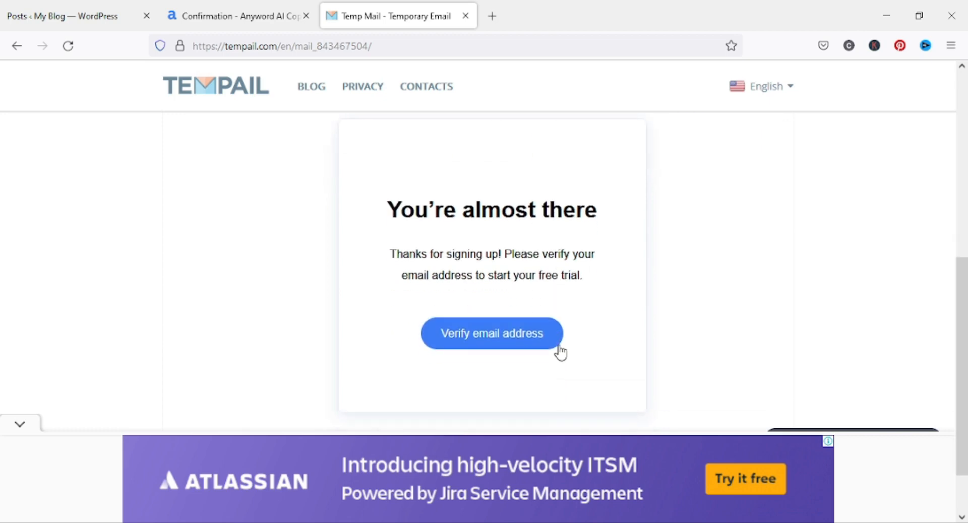
click(479, 345)
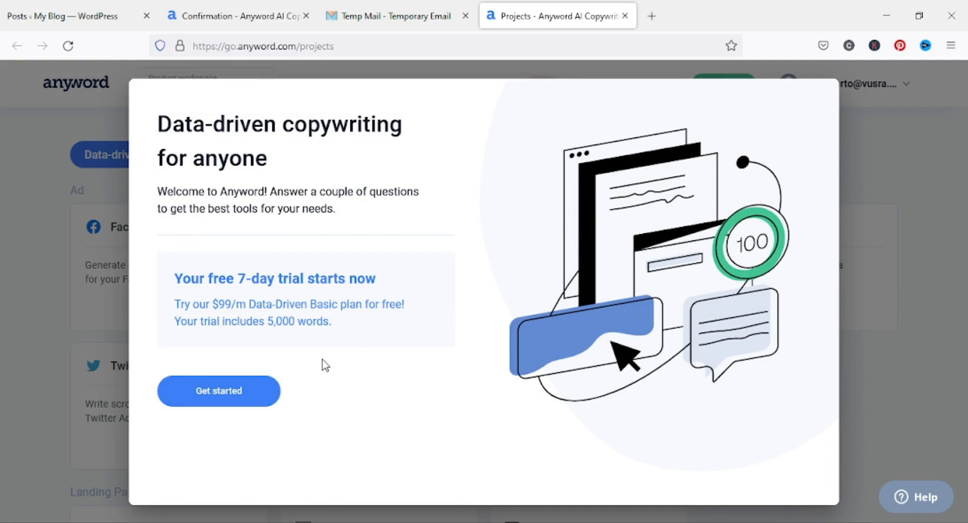
- Start the onboarding questions and submit Copywriter, Content Marketer and Email Marketer as the roles
click(240, 397)
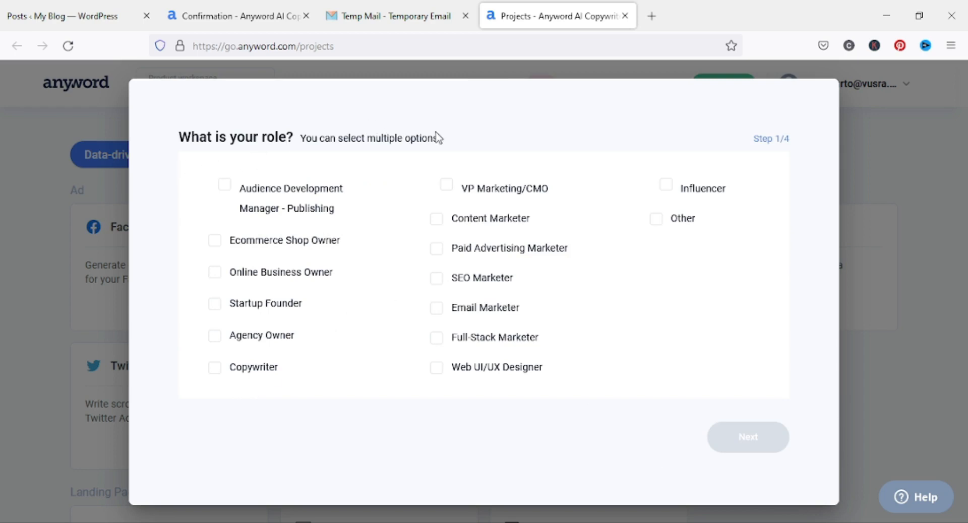
click(217, 369)
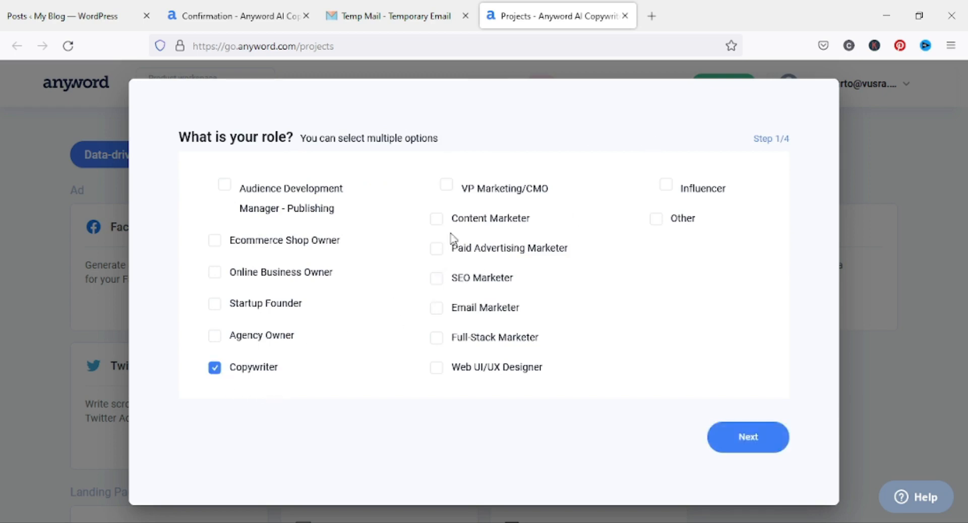
click(437, 219)
click(439, 311)
click(748, 441)
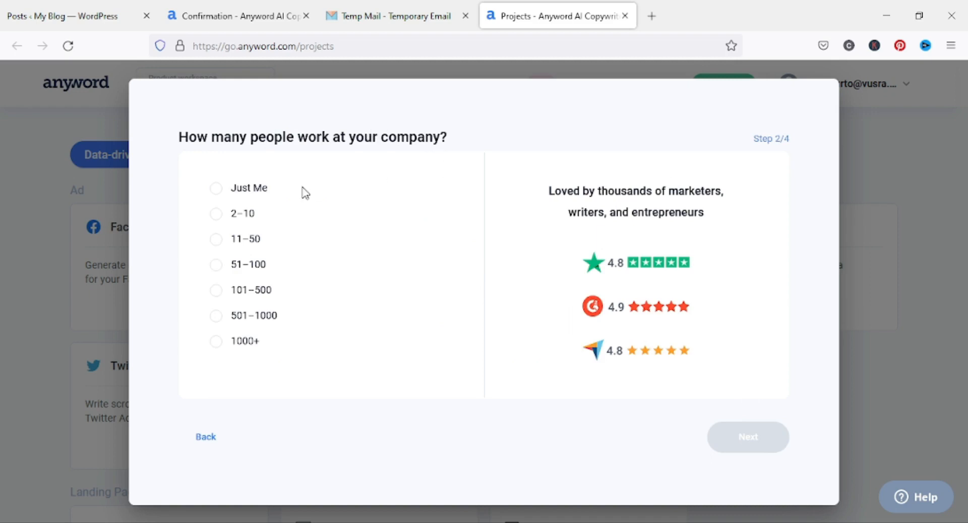
- Answer the company size question with Just Me and the how-did-you-hear question with Google
click(218, 193)
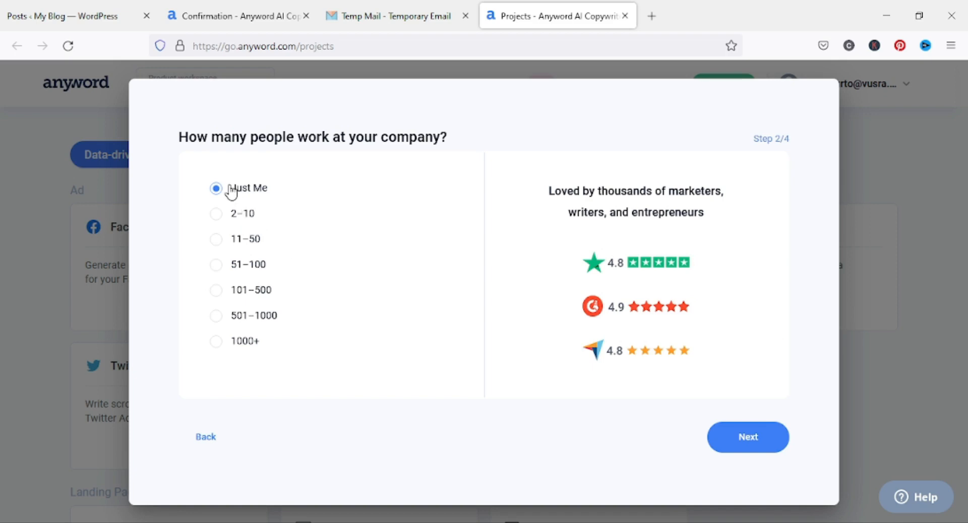
click(761, 438)
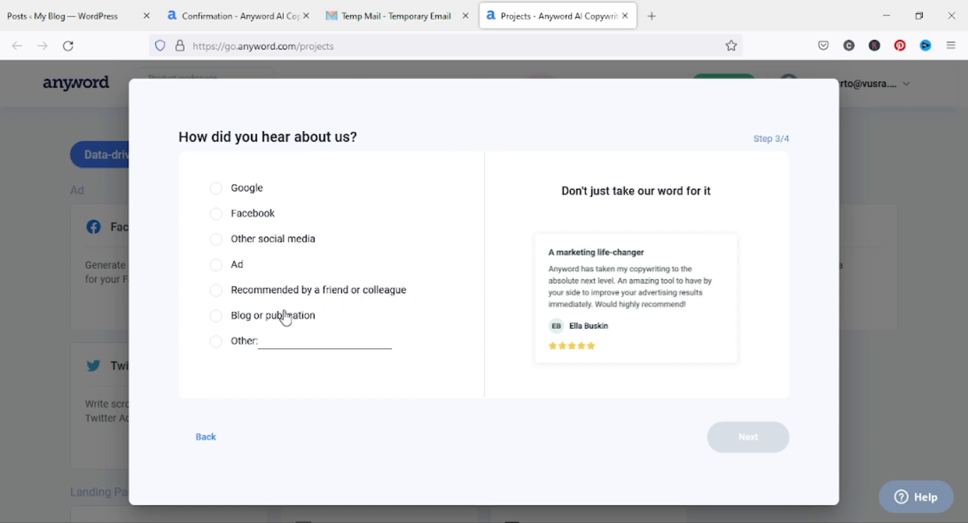
click(215, 189)
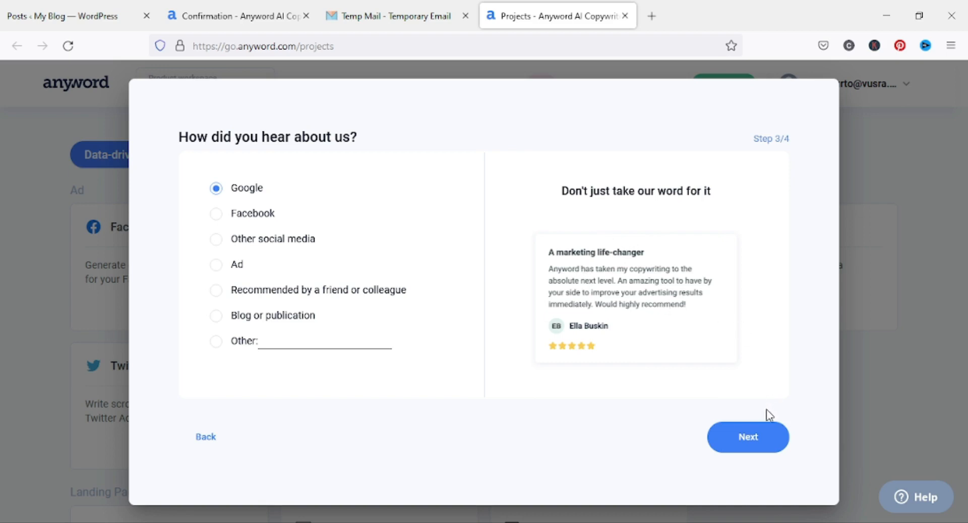
click(755, 441)
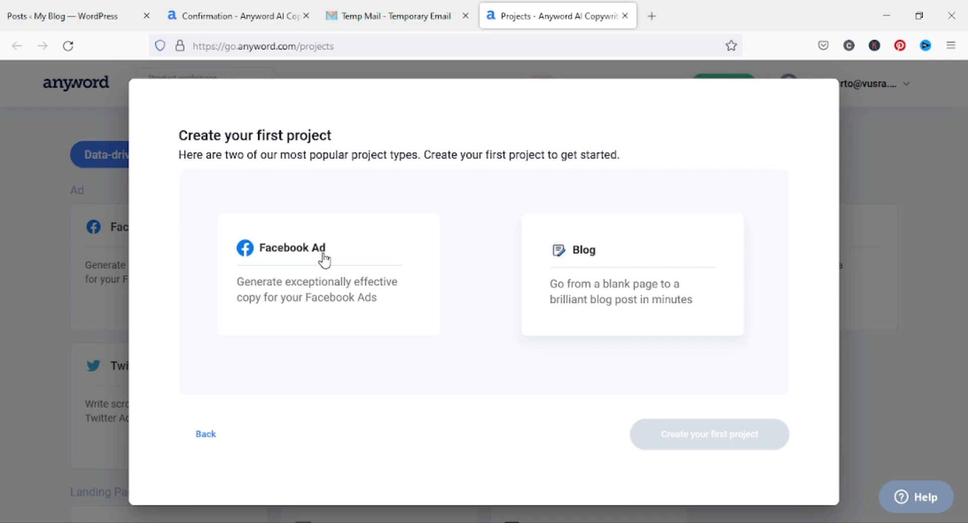
- Create the first project using the Blog project type
click(611, 259)
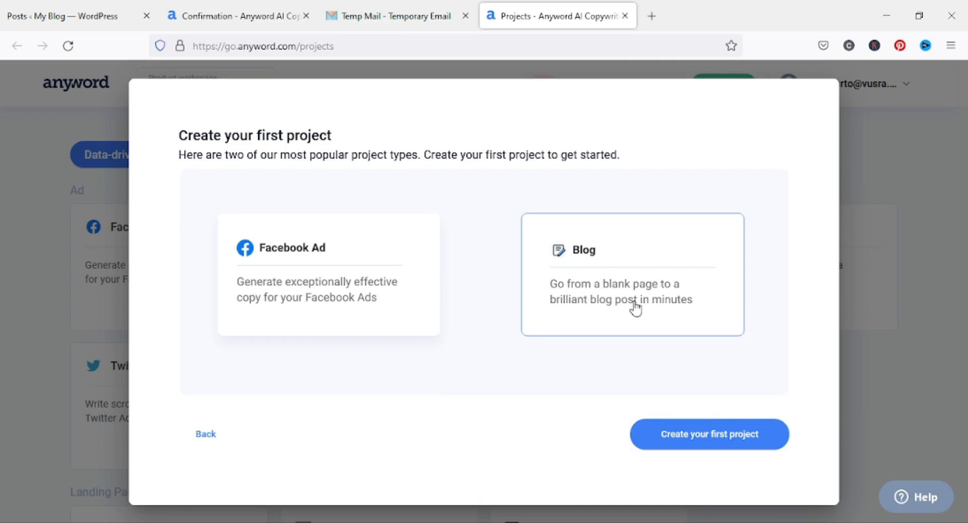
click(719, 436)
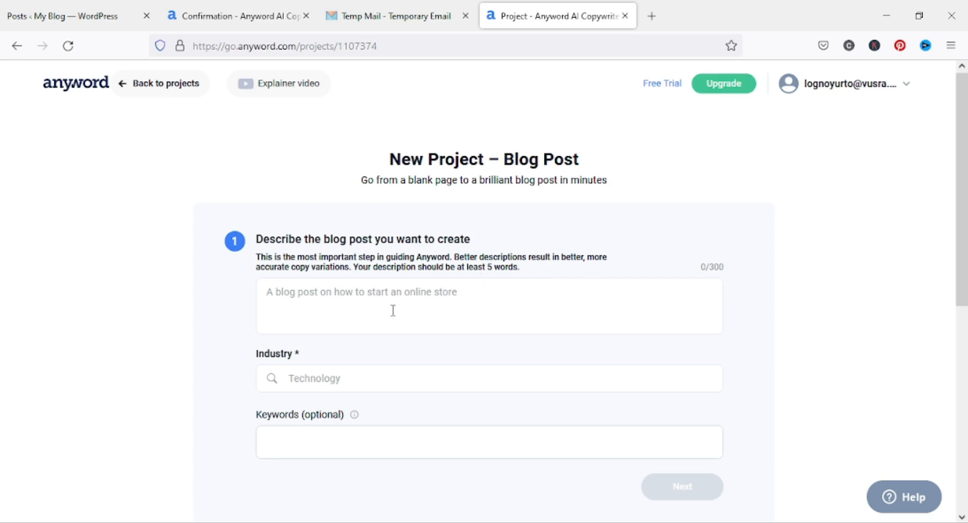
- Describe the blog post as "How to Make Money Onliner"
scroll(393, 311, down, 3)
scroll(393, 304, up, 3)
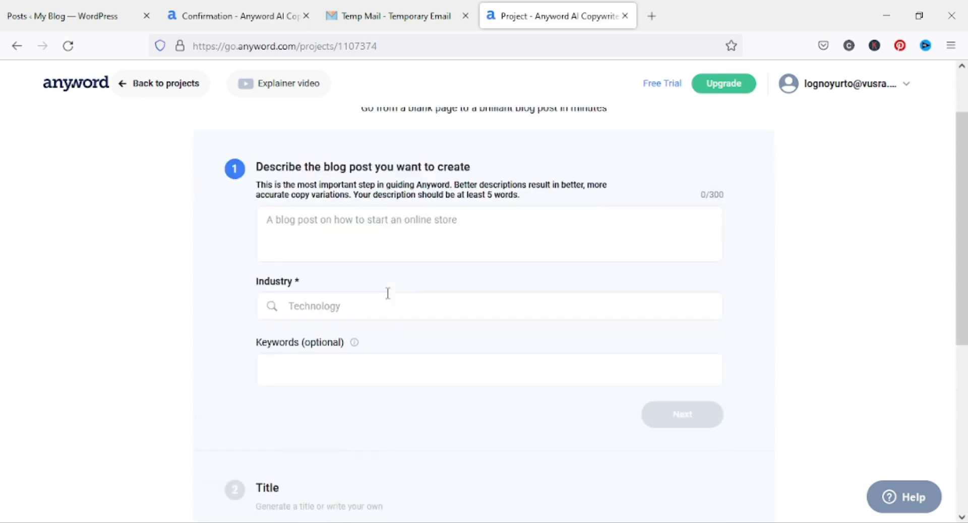
click(389, 302)
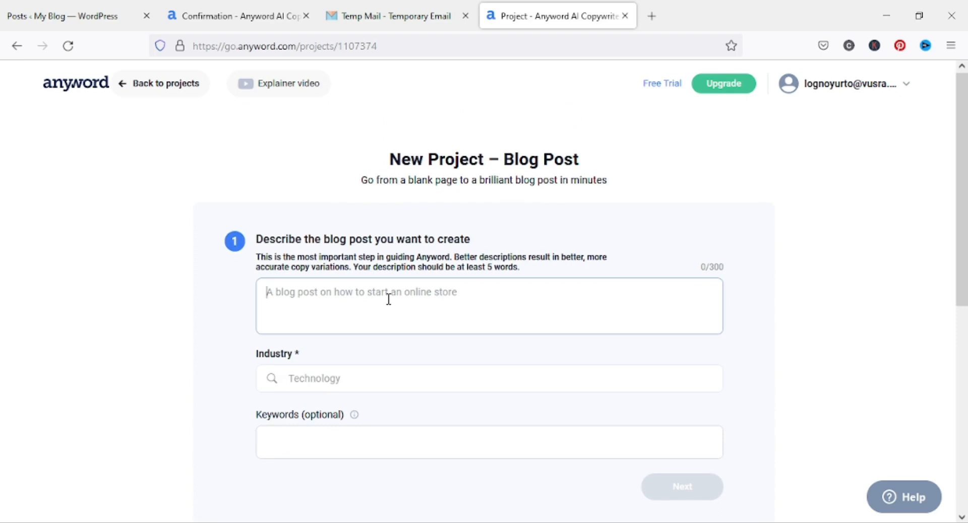
text(How to Make)
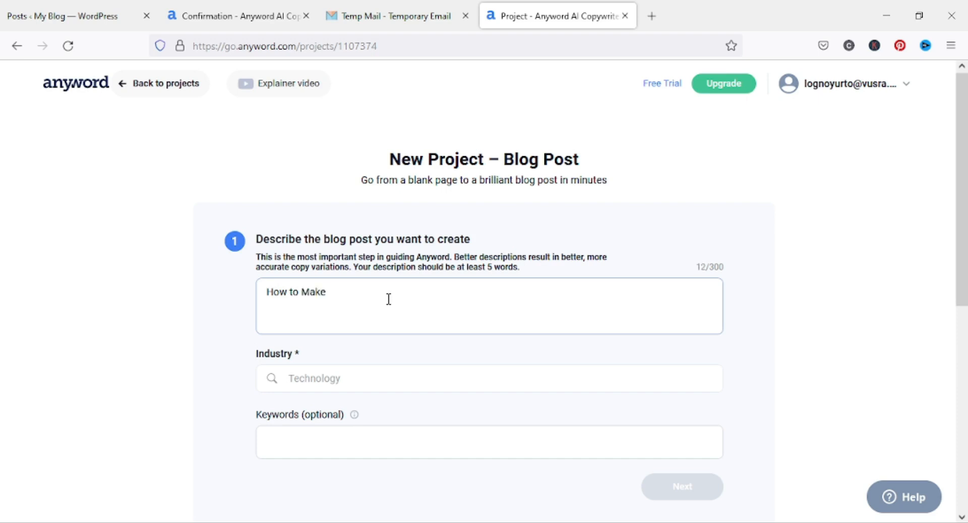
text( Money Onliner)
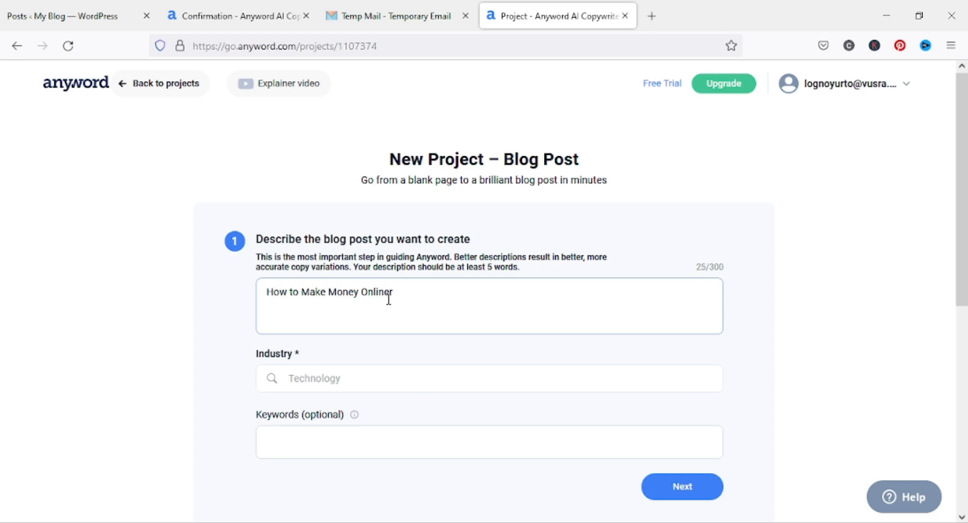
- Set the industry to Marketing and Advertising and submit the description to generate titles
scroll(391, 302, down, 1)
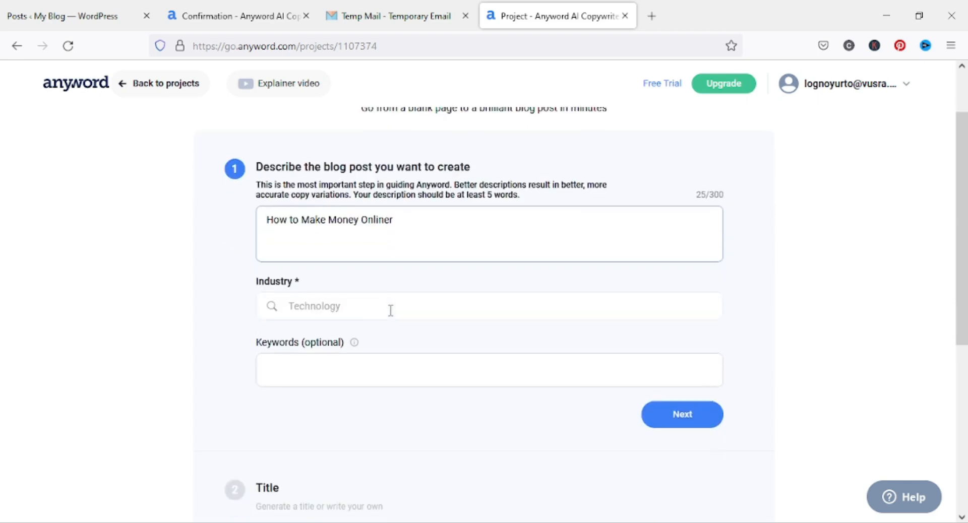
click(365, 306)
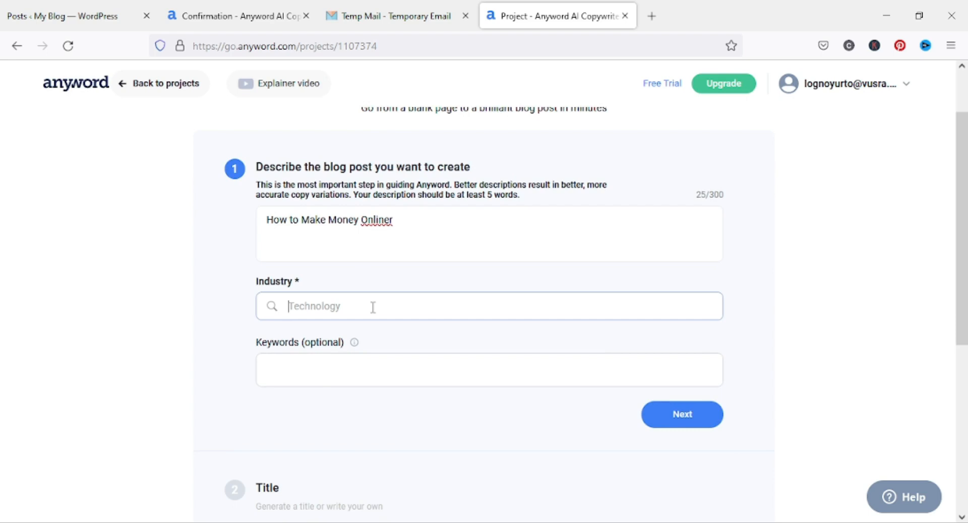
text(ind)
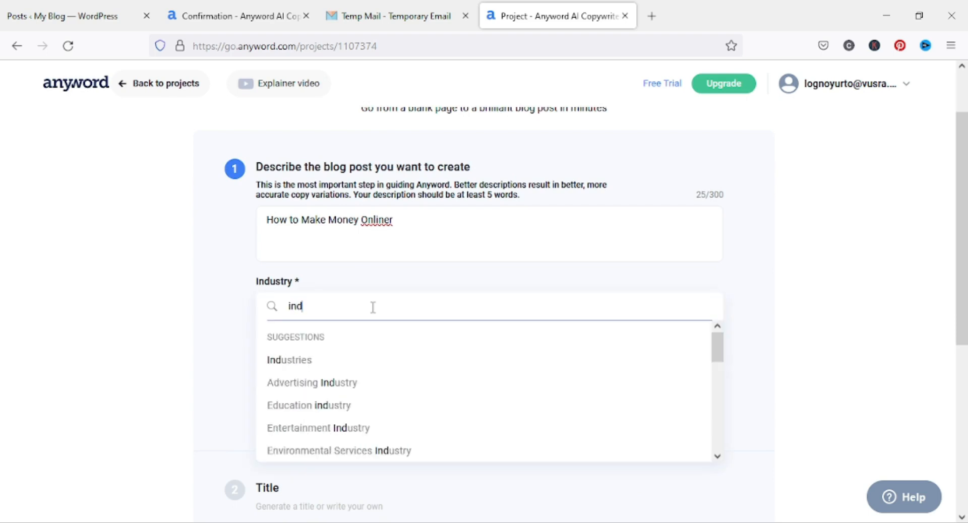
key(BackSpace)
key(BackSpace)
key(BackSpace)
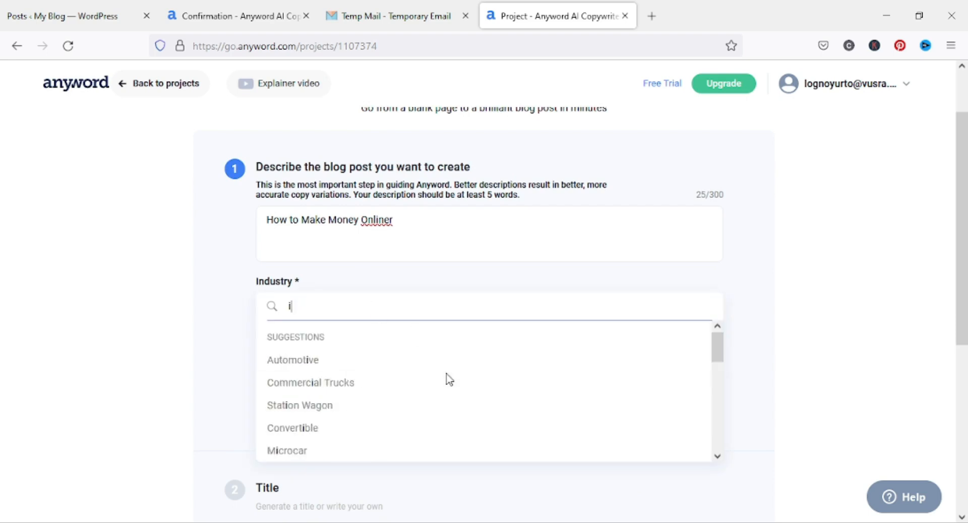
text(mark)
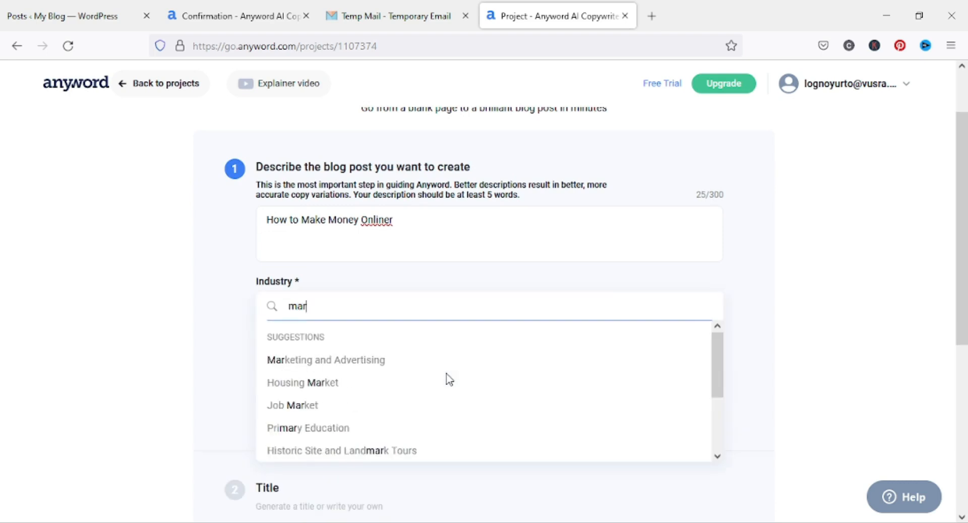
click(365, 361)
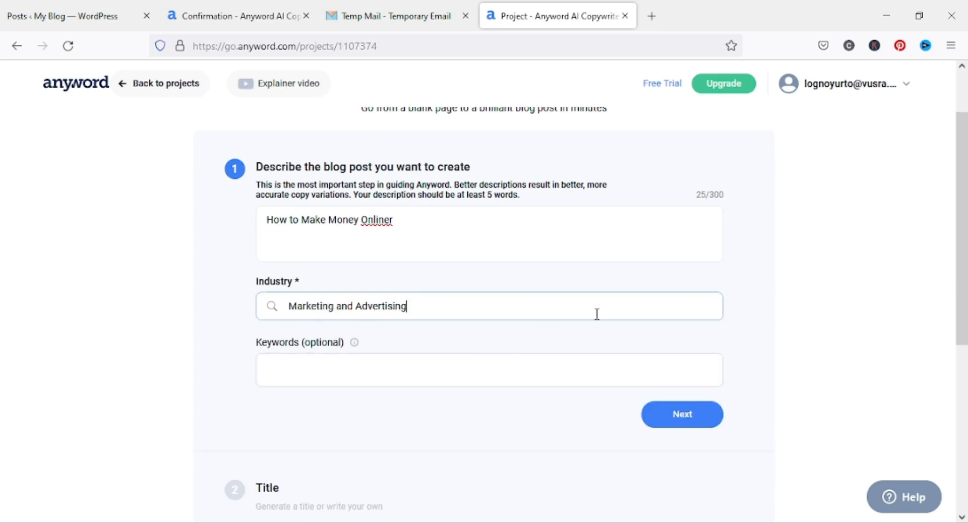
scroll(597, 313, down, 2)
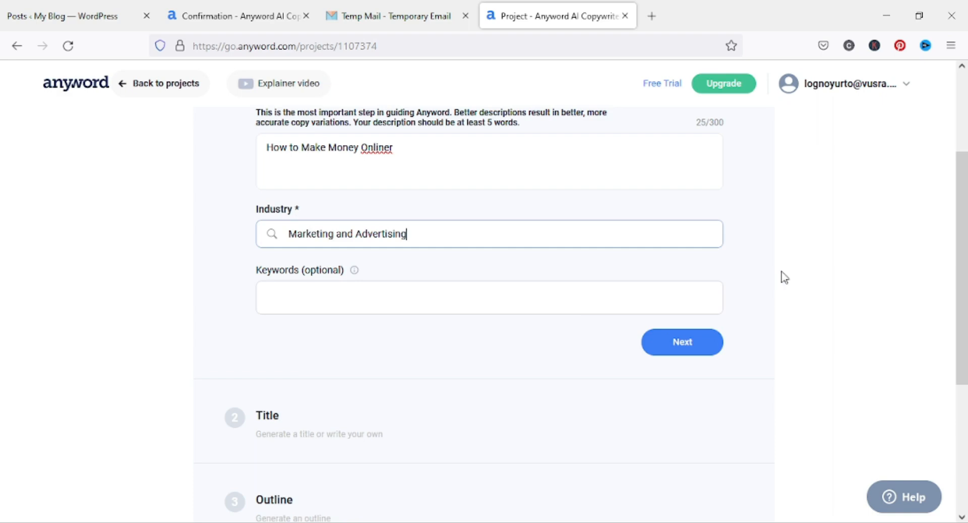
scroll(801, 298, down, 2)
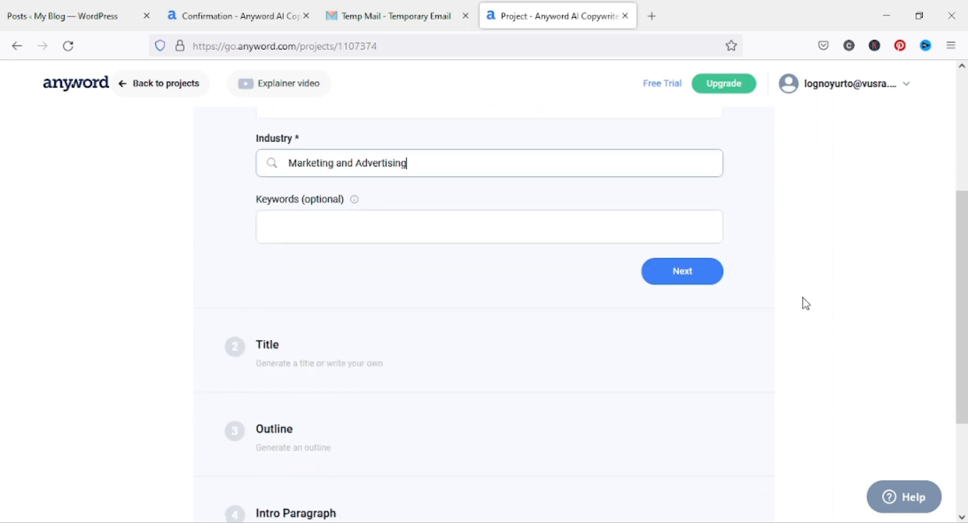
click(705, 277)
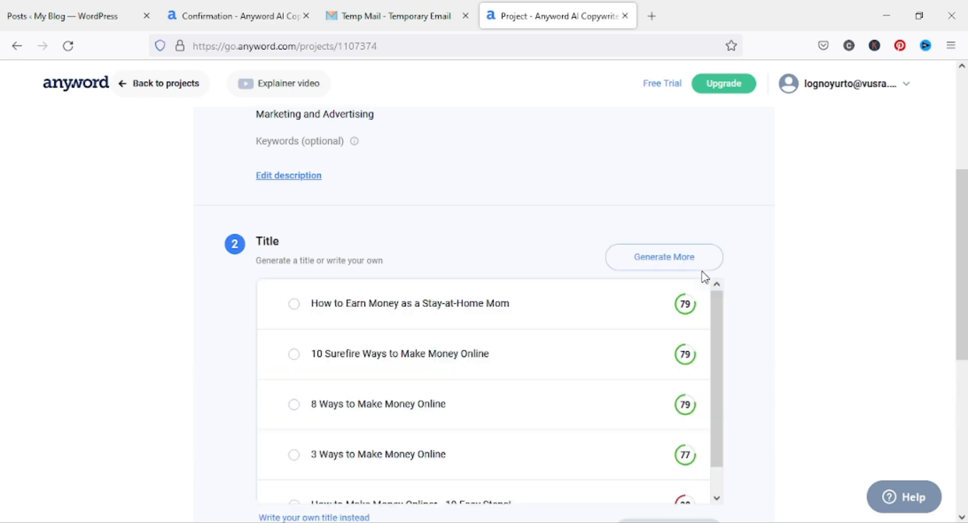
- Review the generated titles and select "How to Earn Money as a Stay-at-Home Mom"
scroll(742, 255, down, 3)
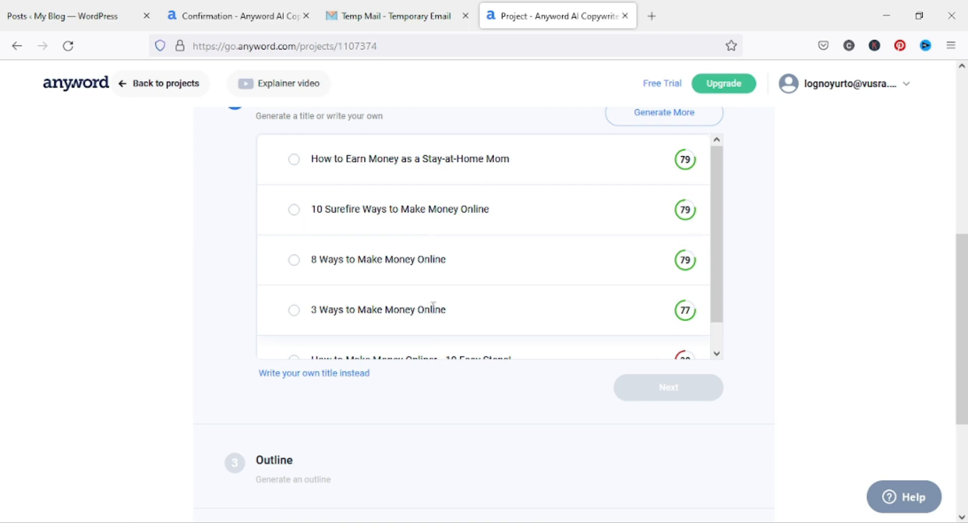
scroll(432, 305, down, 1)
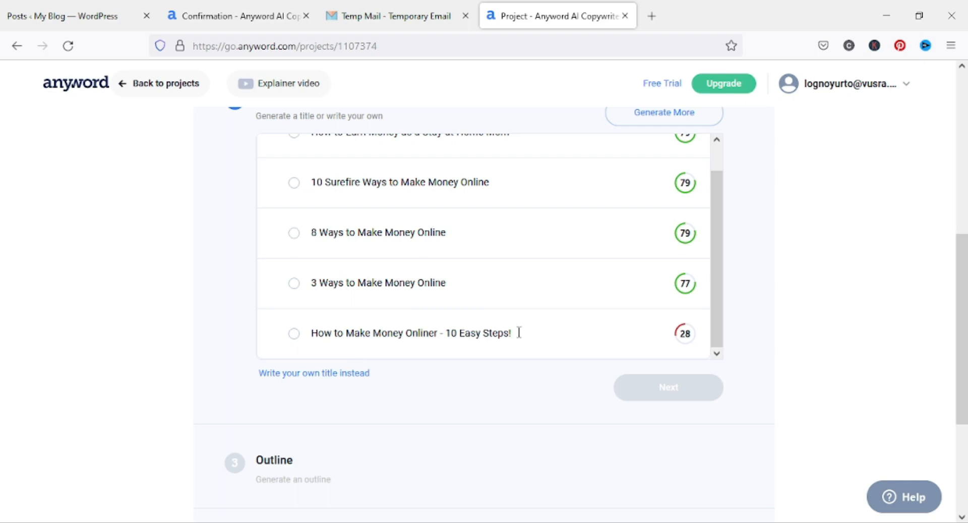
scroll(524, 331, down, 2)
scroll(747, 275, up, 2)
scroll(765, 267, up, 3)
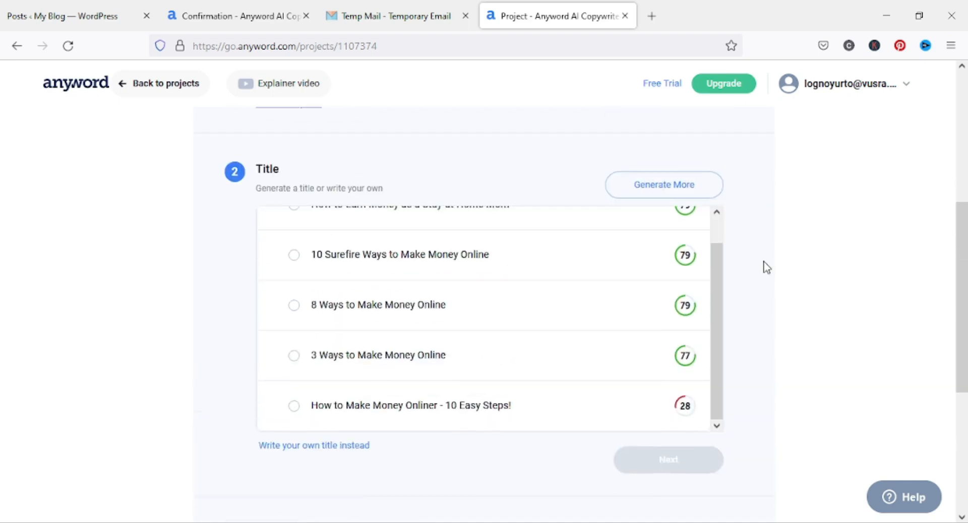
scroll(636, 331, up, 1)
click(436, 303)
click(294, 305)
scroll(783, 233, down, 4)
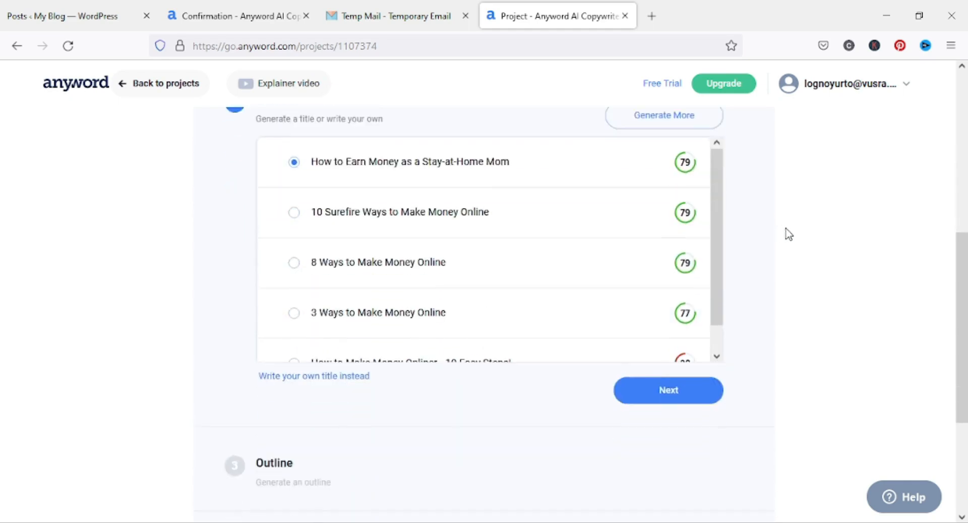
- Generate more titles and submit "The Complete Guide to Making Money Online" as the post's title
scroll(679, 242, up, 3)
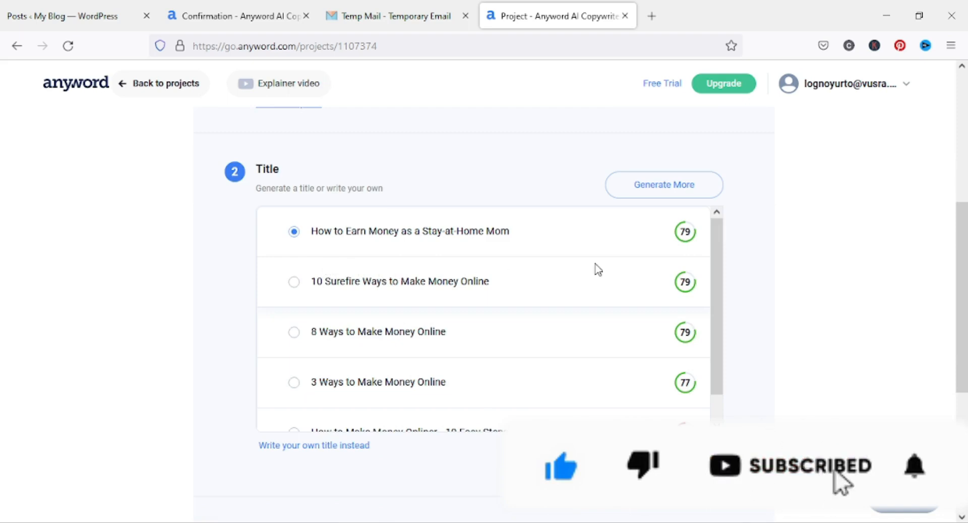
click(657, 188)
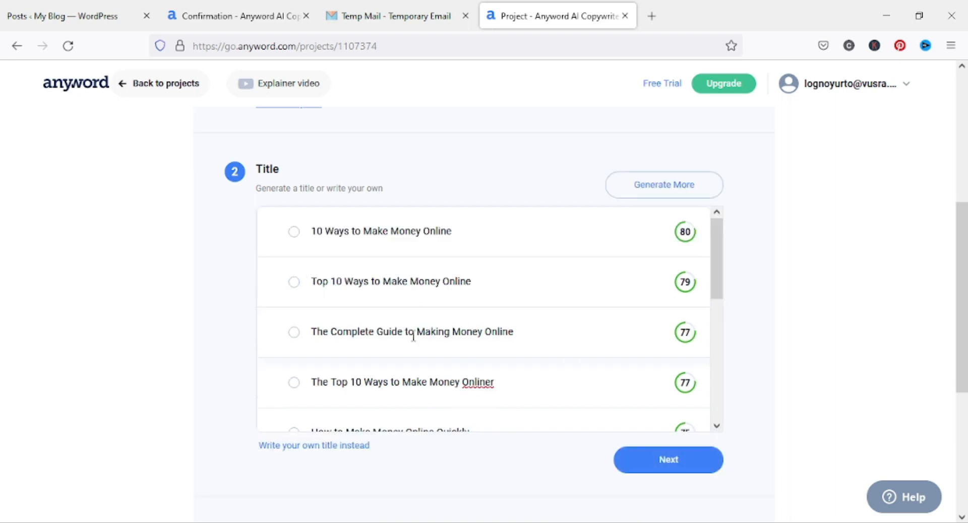
click(293, 333)
scroll(812, 274, down, 3)
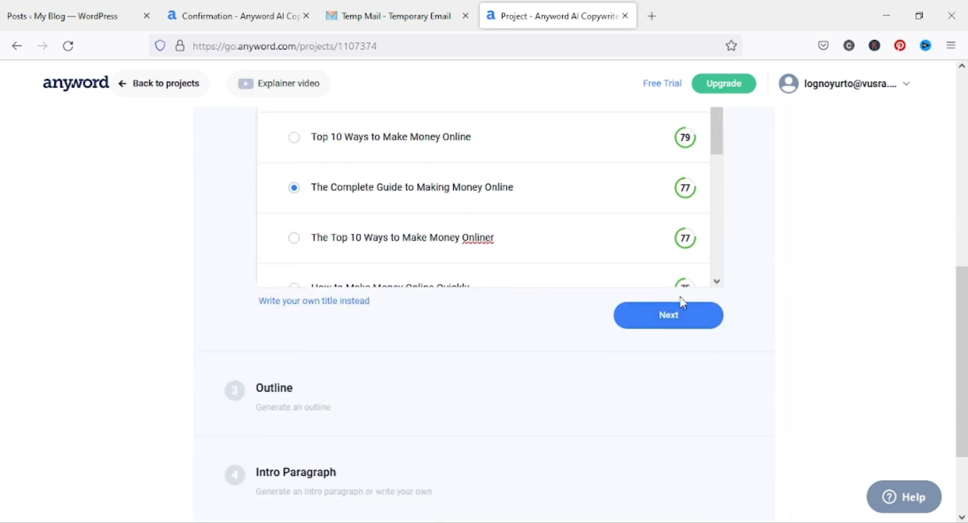
click(665, 317)
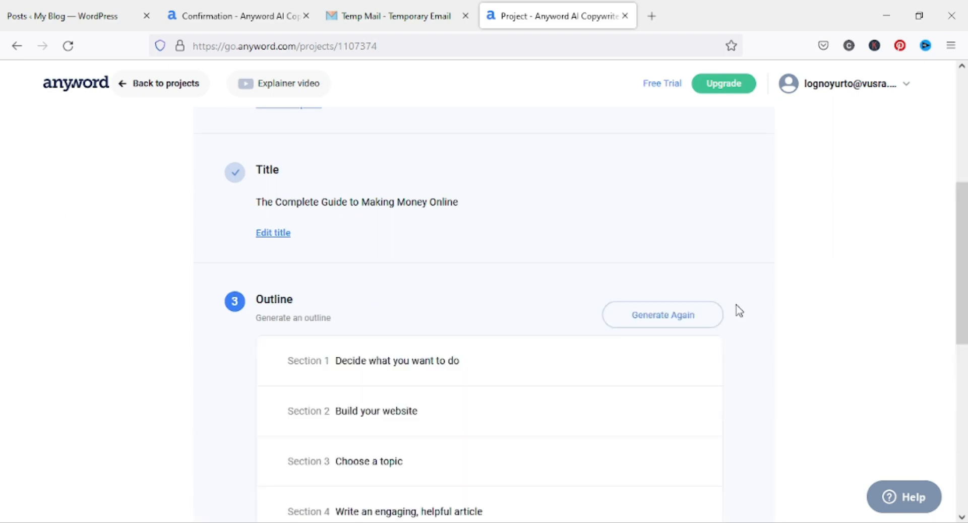
- Review the sections of the generated outline and accept it to generate intro paragraphs
scroll(734, 319, down, 2)
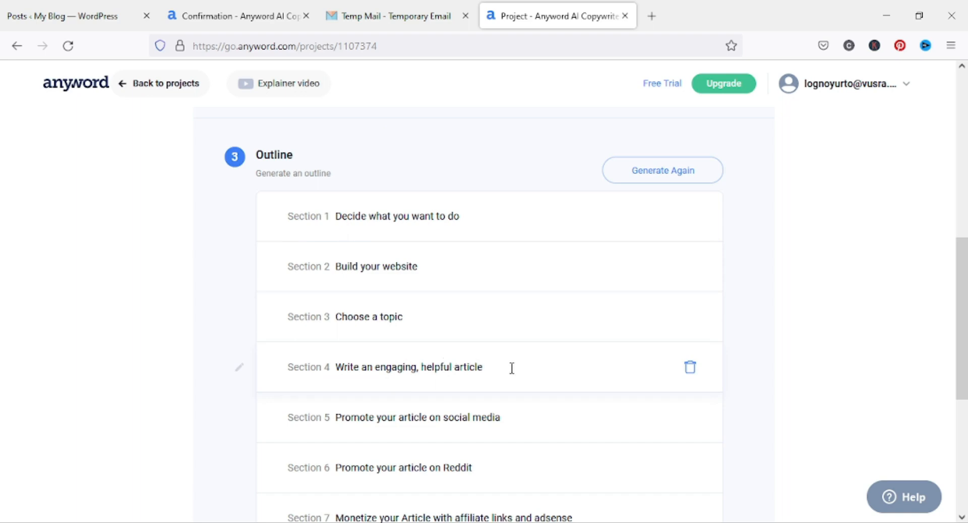
scroll(512, 368, down, 2)
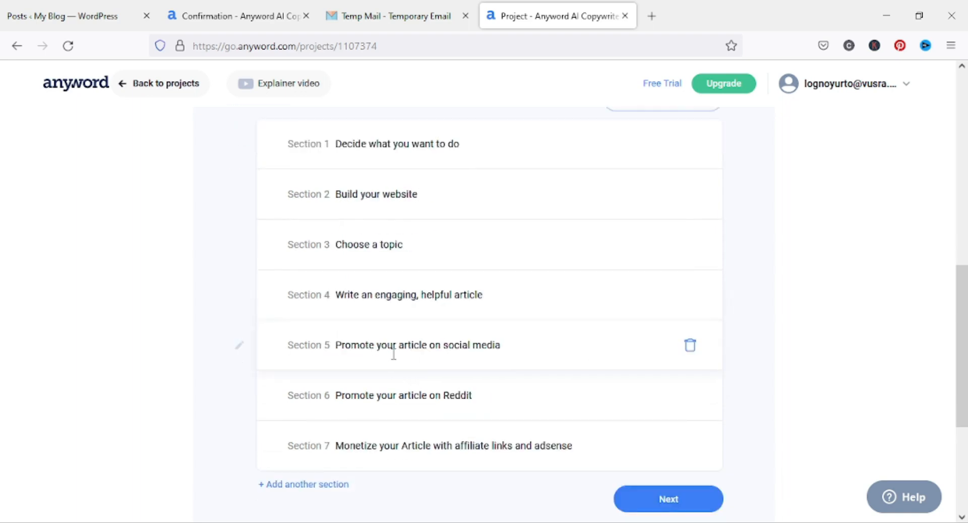
scroll(528, 342, down, 2)
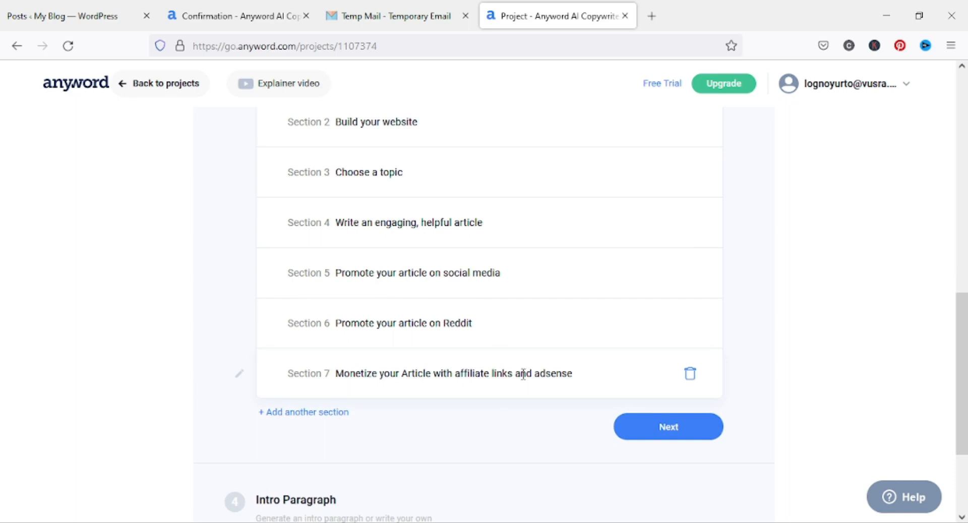
scroll(538, 372, down, 2)
scroll(648, 346, up, 4)
scroll(554, 328, up, 1)
scroll(530, 320, down, 3)
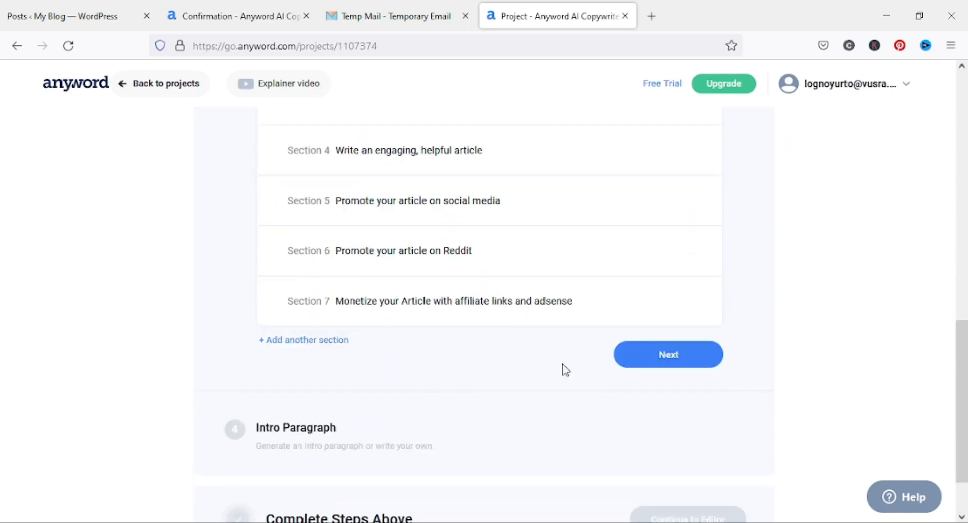
click(663, 356)
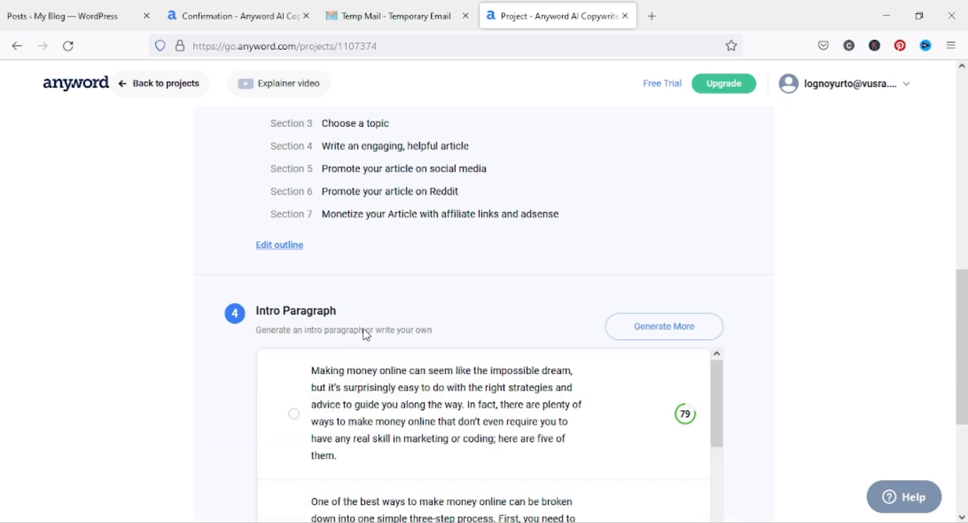
- Compare the generated intro paragraphs and submit the one beginning "Making money online can seem like the impossible dream"
scroll(383, 318, down, 2)
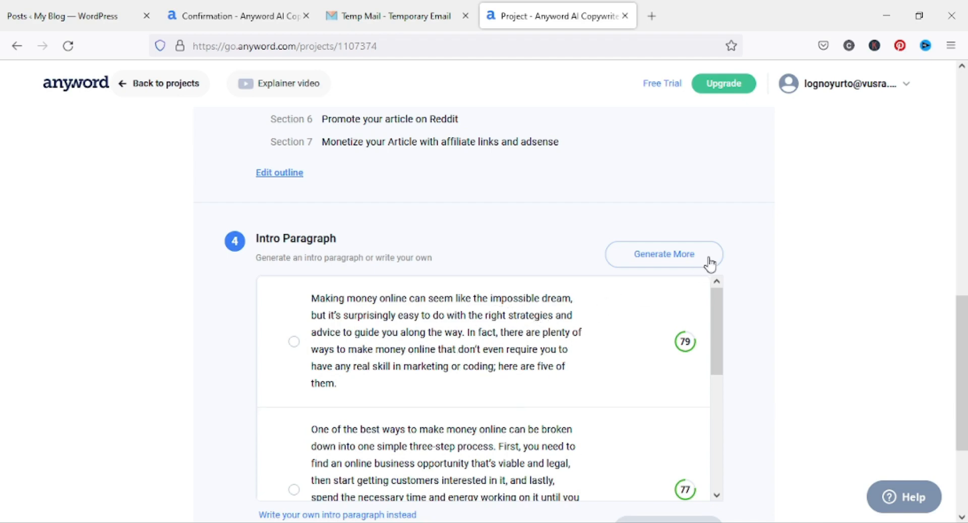
scroll(713, 257, down, 1)
scroll(428, 332, down, 1)
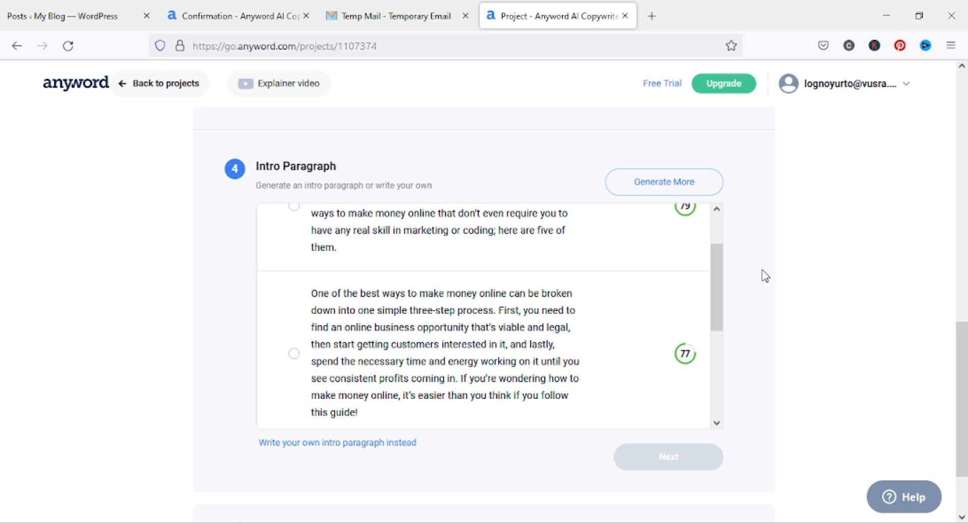
scroll(763, 274, down, 2)
scroll(600, 292, down, 3)
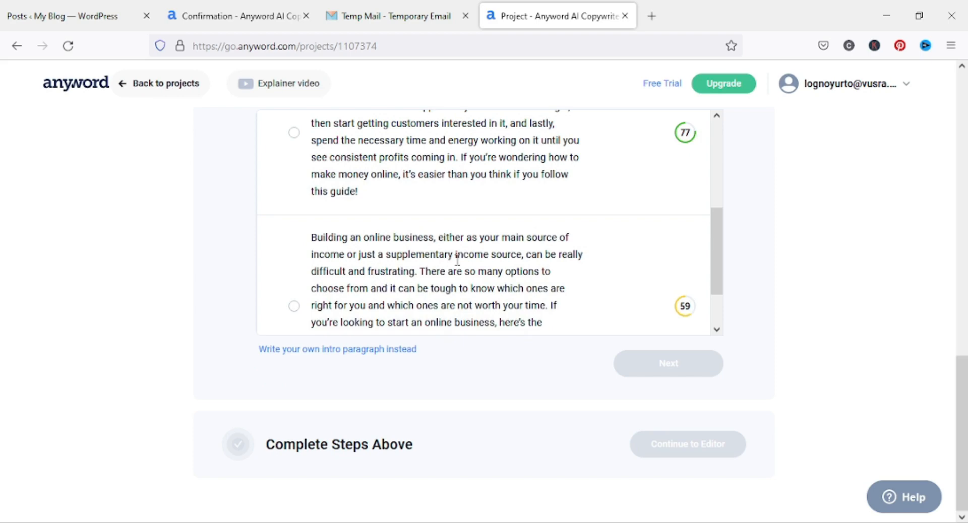
scroll(621, 233, up, 3)
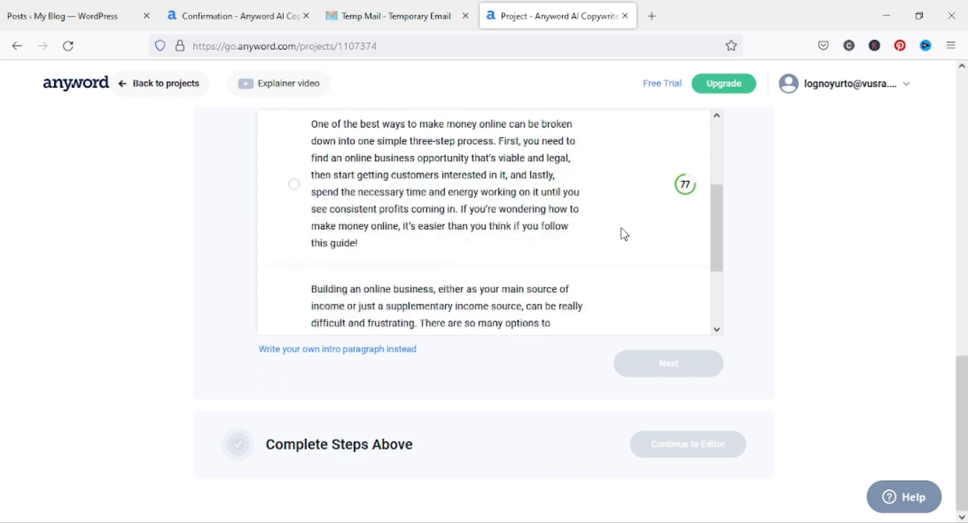
scroll(624, 222, up, 2)
scroll(622, 216, down, 5)
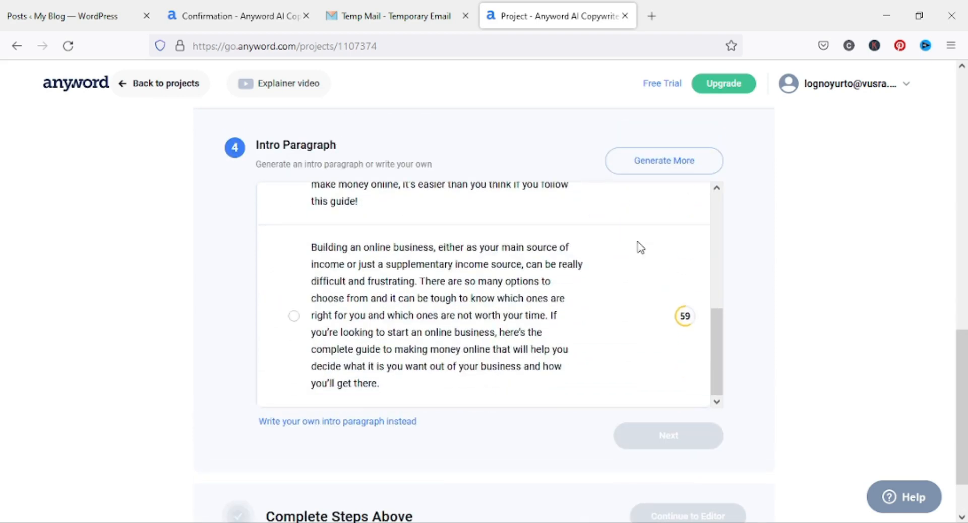
scroll(768, 274, down, 1)
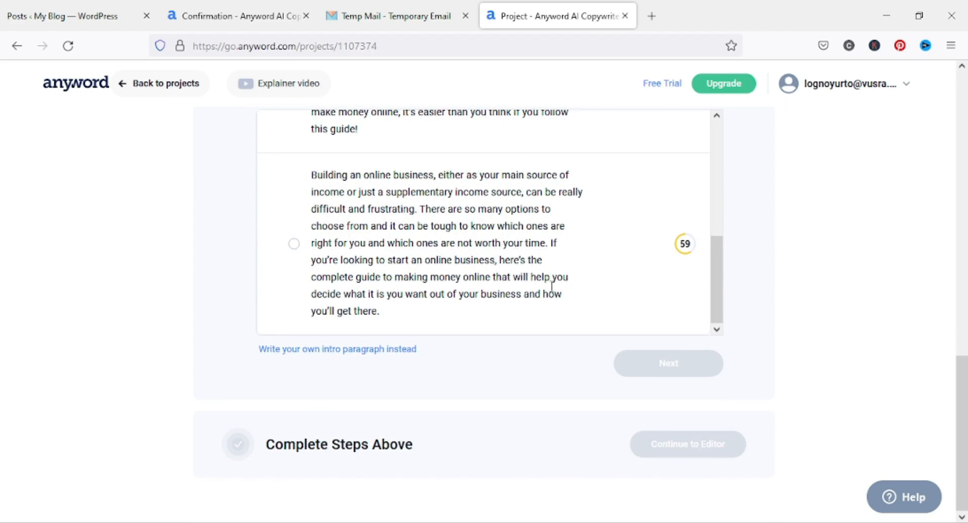
scroll(512, 283, up, 5)
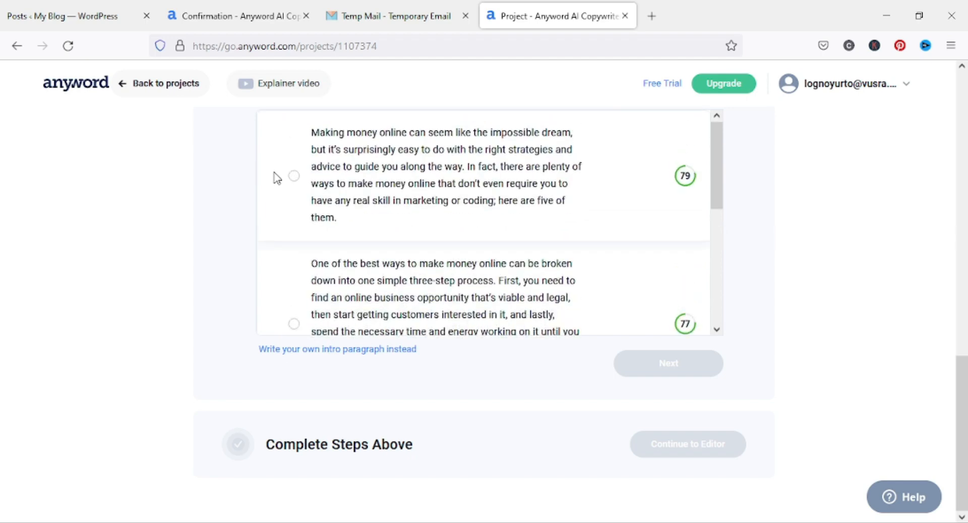
click(293, 175)
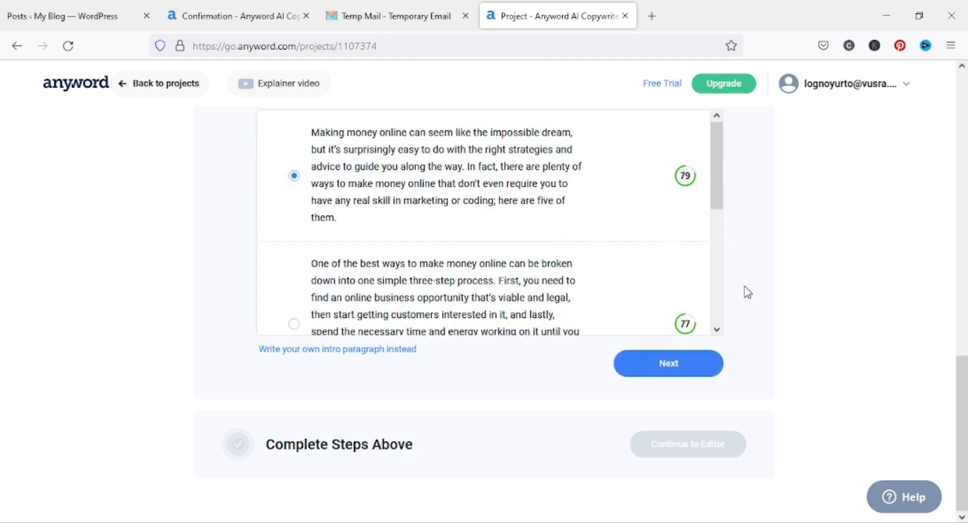
click(666, 368)
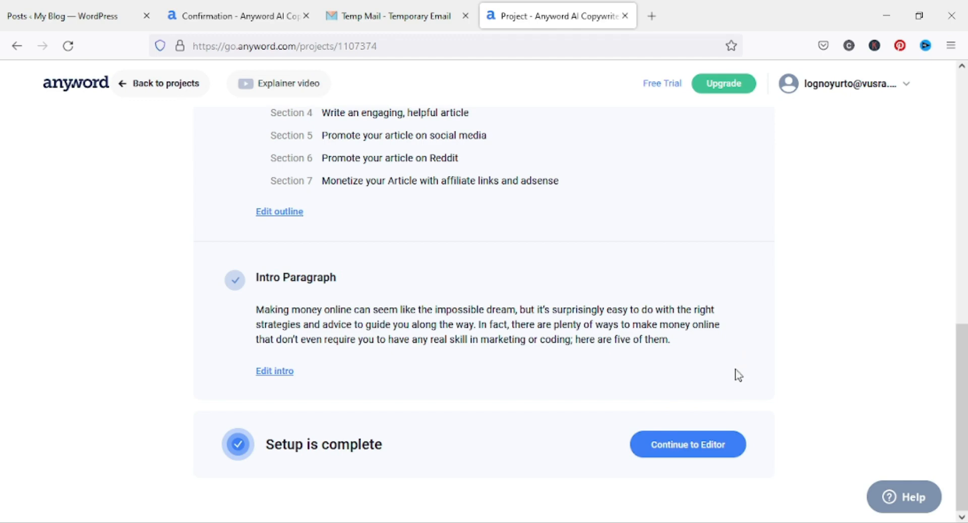
- Continue to the editor for the blog post and dismiss the project brief notice
click(701, 448)
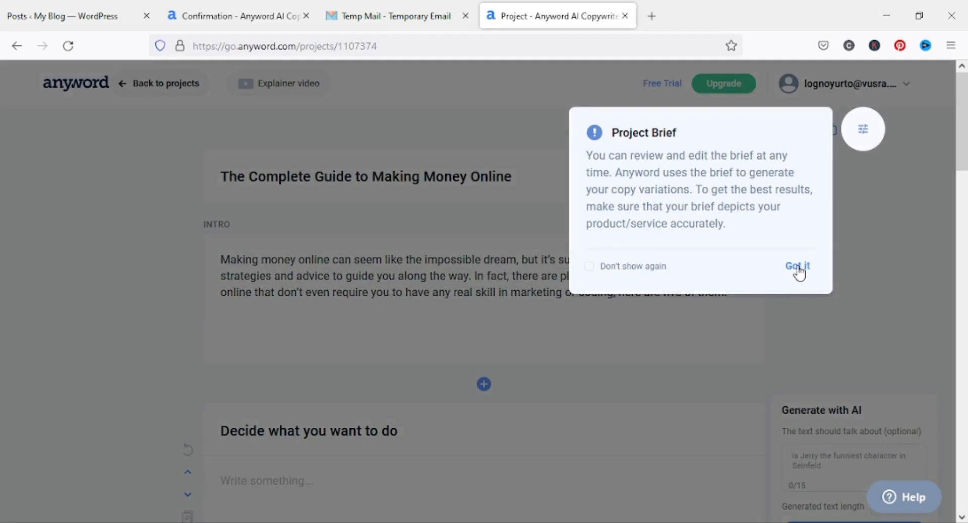
click(808, 268)
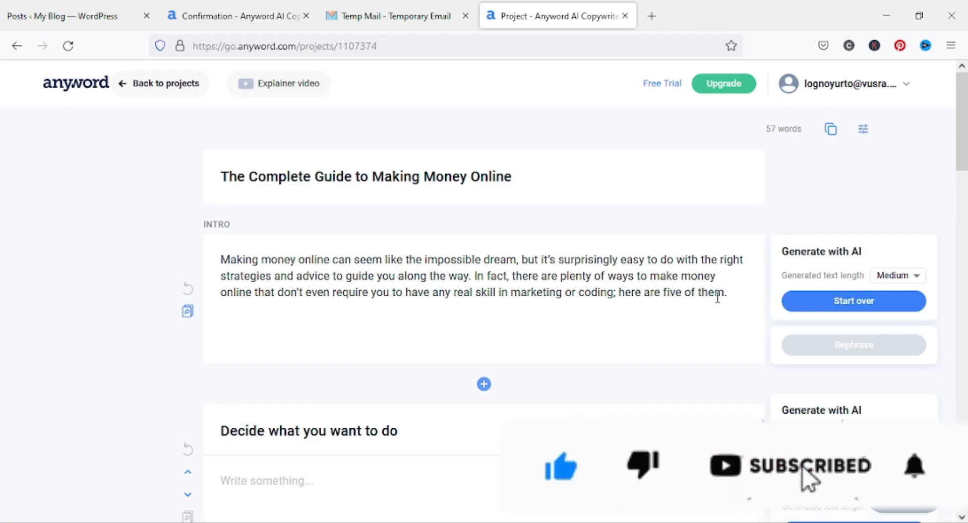
scroll(661, 284, down, 2)
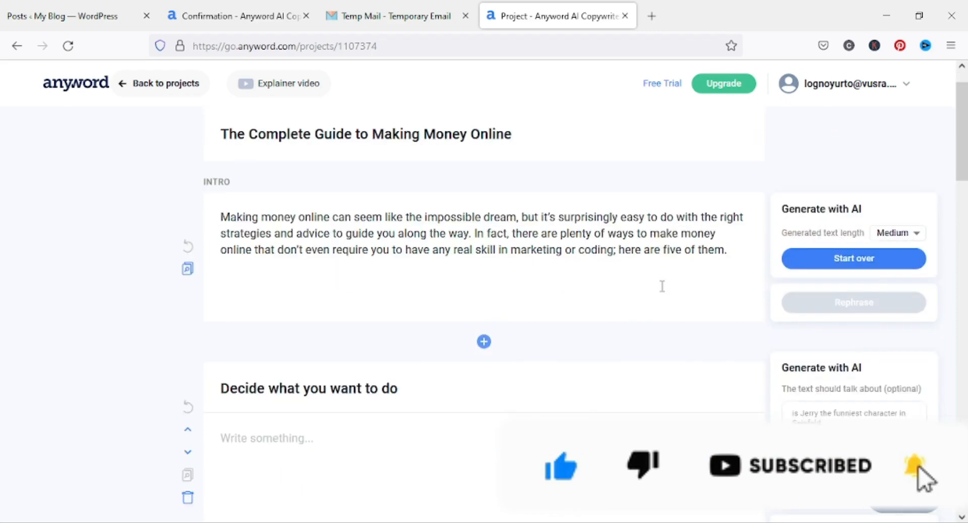
scroll(661, 292, up, 2)
- Generate AI text of short length for the "Decide what you want to do" section and extend it once with a continuation
scroll(468, 268, down, 3)
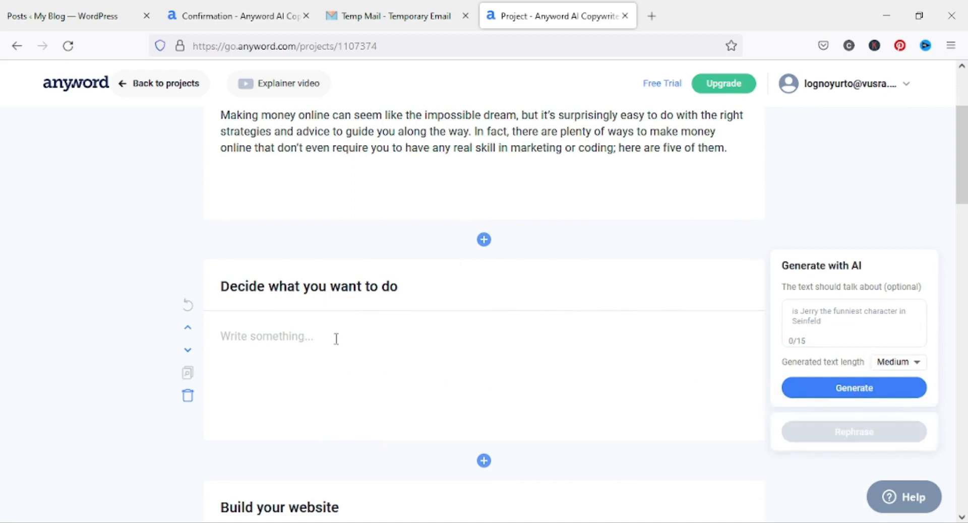
scroll(903, 353, down, 1)
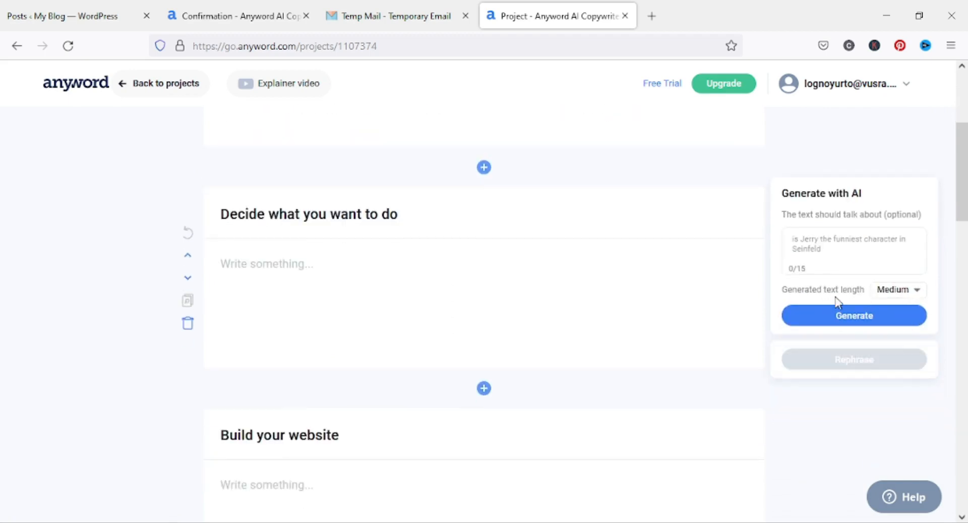
click(912, 290)
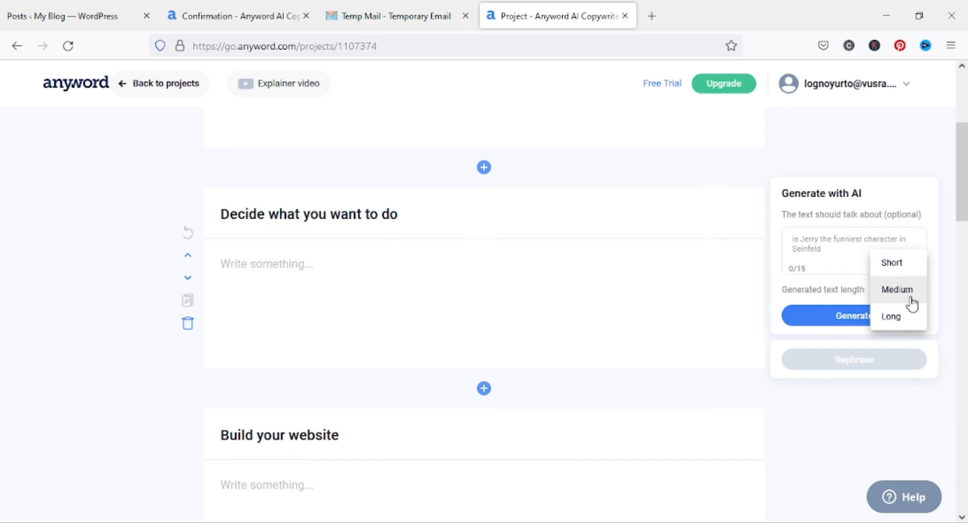
click(900, 266)
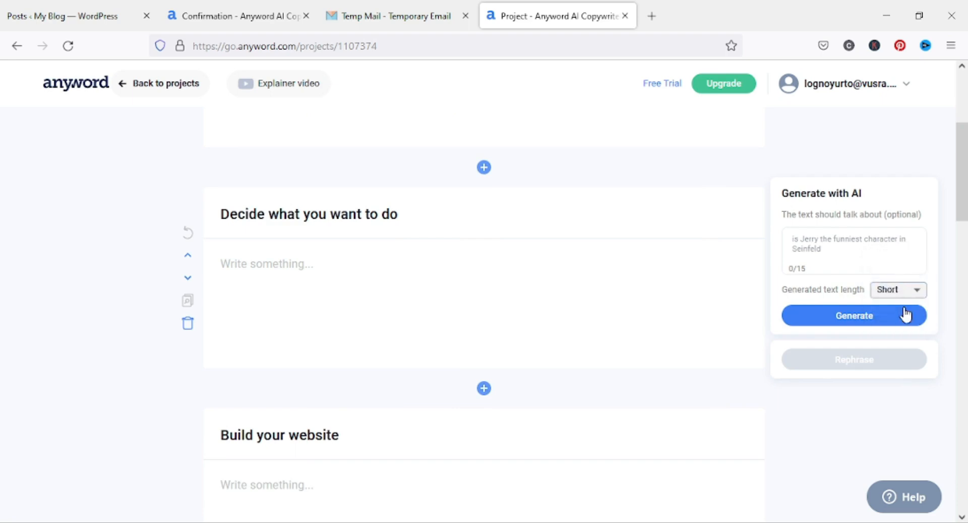
click(845, 321)
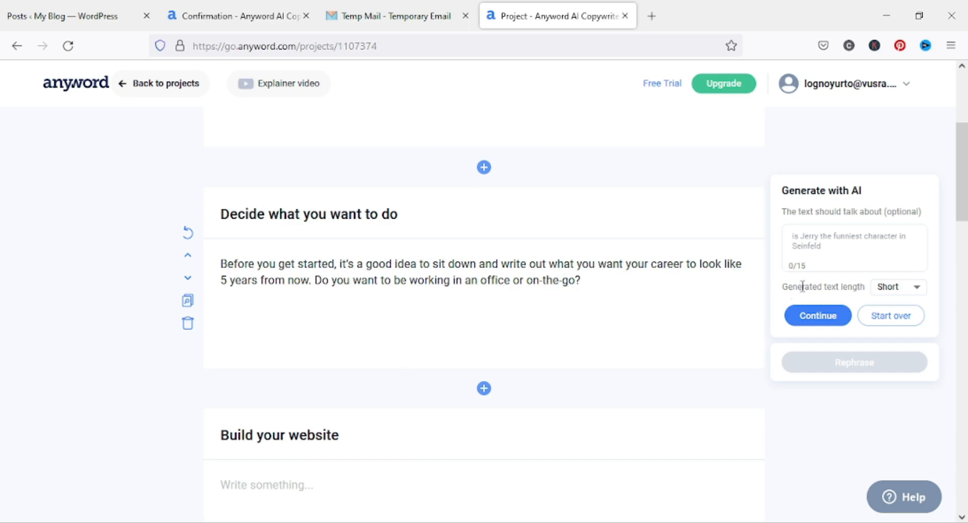
click(824, 318)
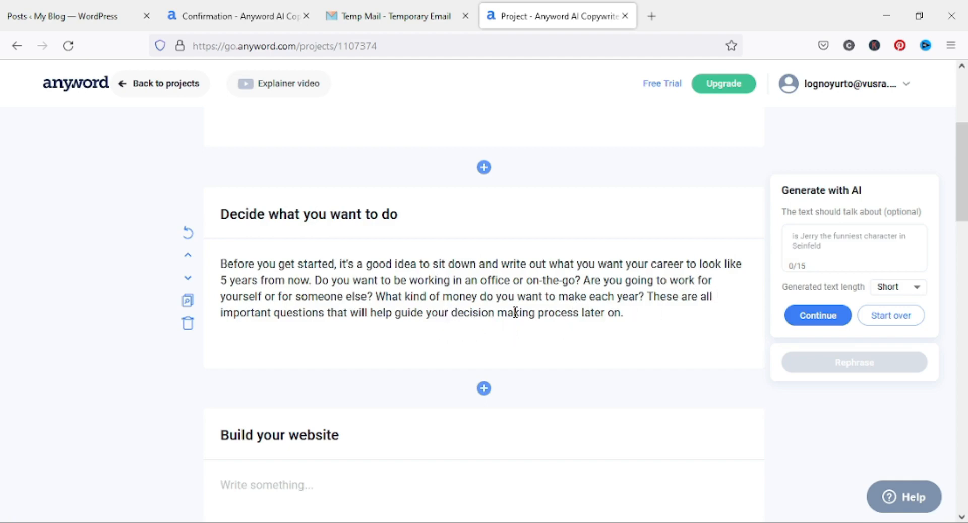
- Generate medium-length AI text for the "Build your website" and "Choose a topic" sections
scroll(595, 313, down, 3)
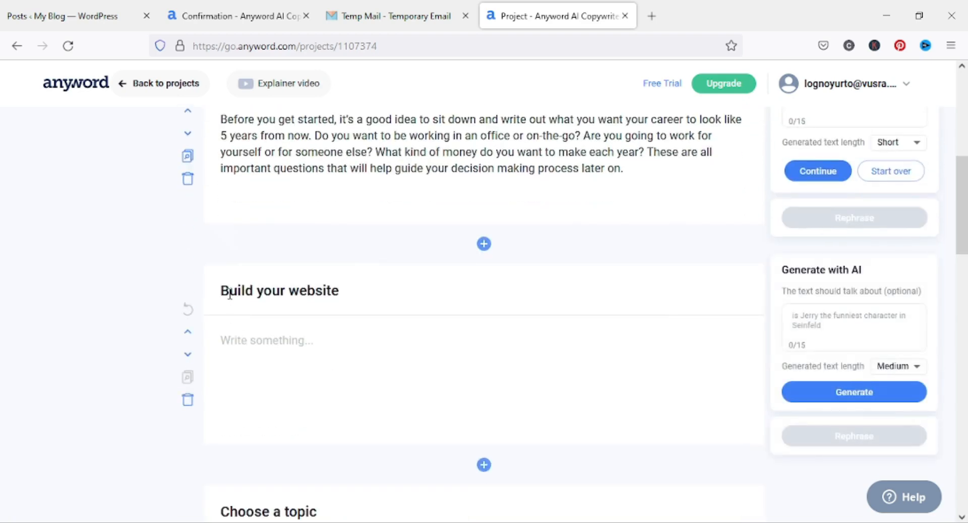
scroll(703, 318, down, 2)
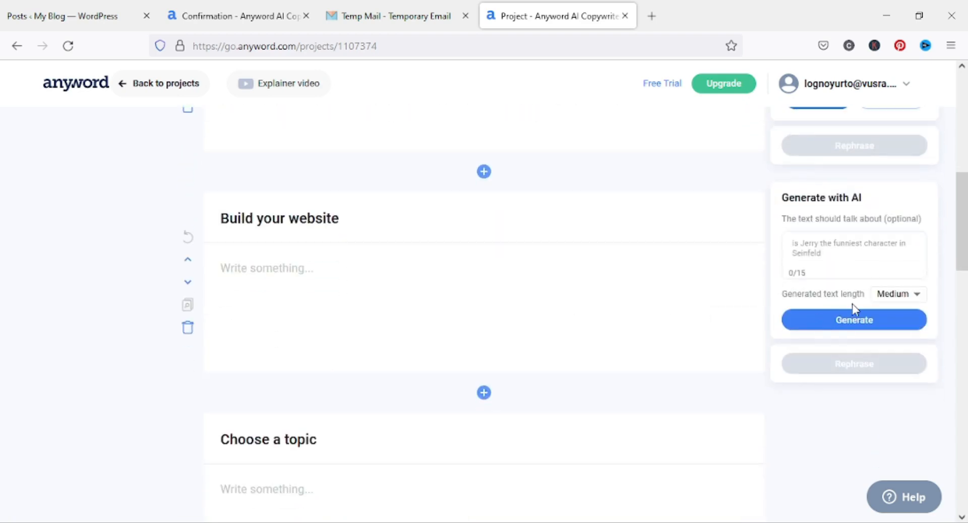
click(856, 322)
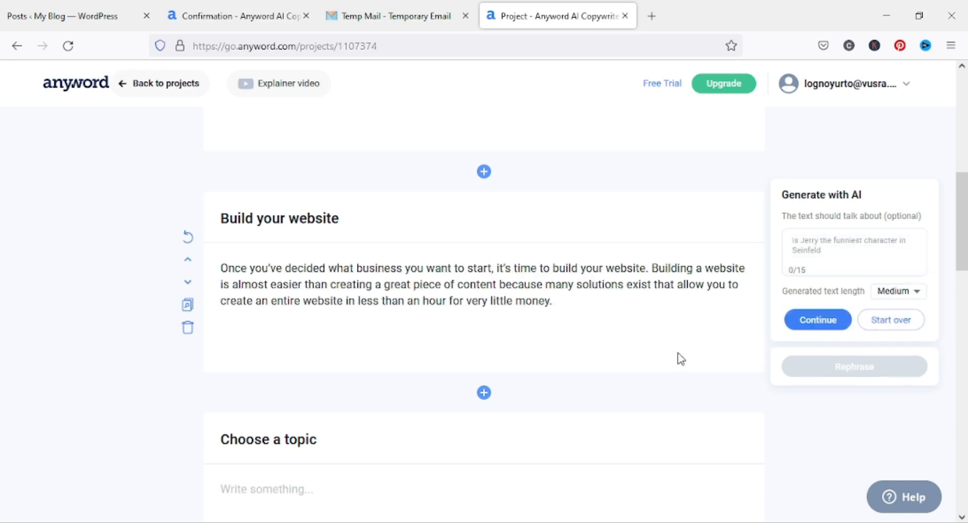
scroll(541, 320, down, 3)
scroll(565, 318, down, 2)
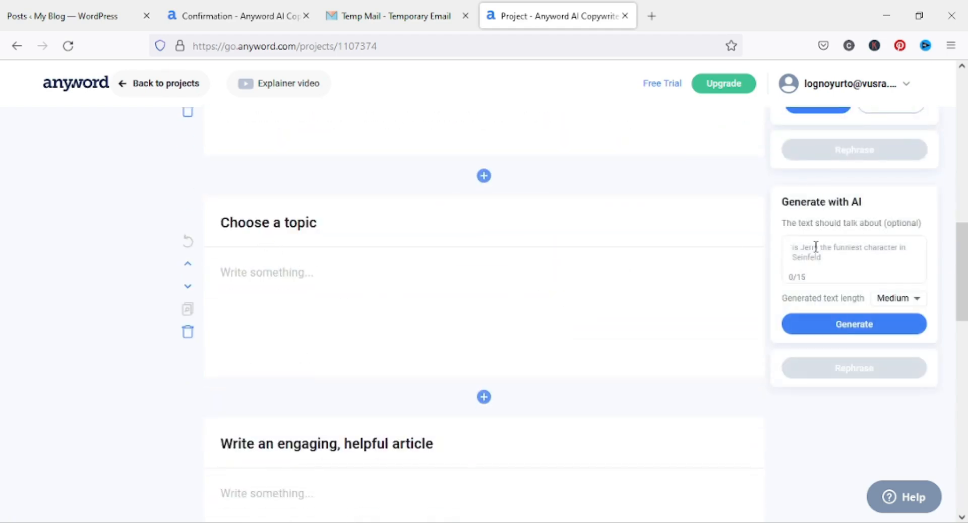
click(857, 329)
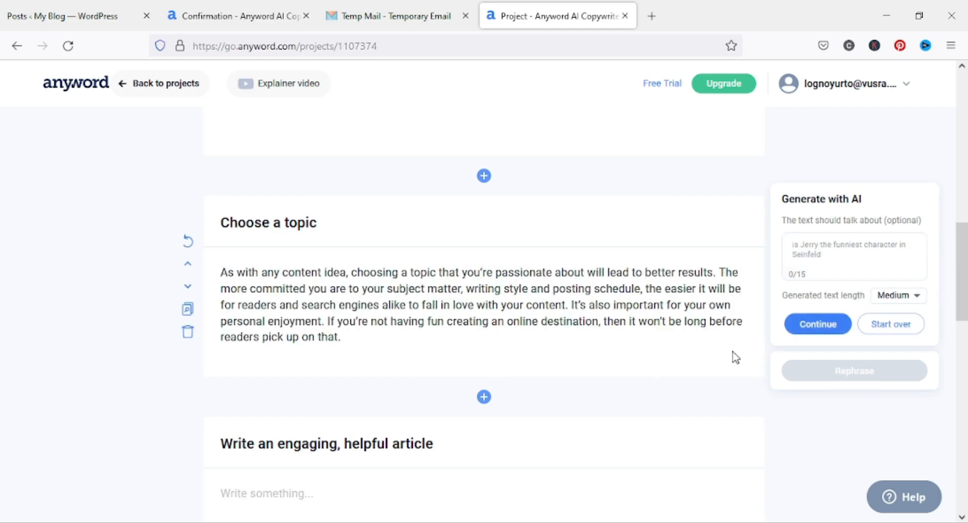
- Generate a medium-length AI paragraph for the "Write an engaging, helpful article" section
scroll(606, 316, down, 4)
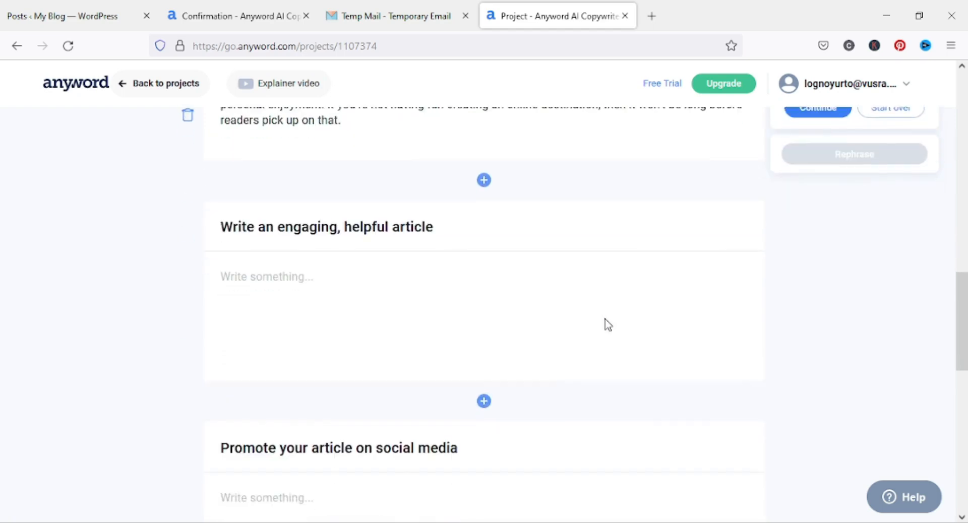
click(316, 279)
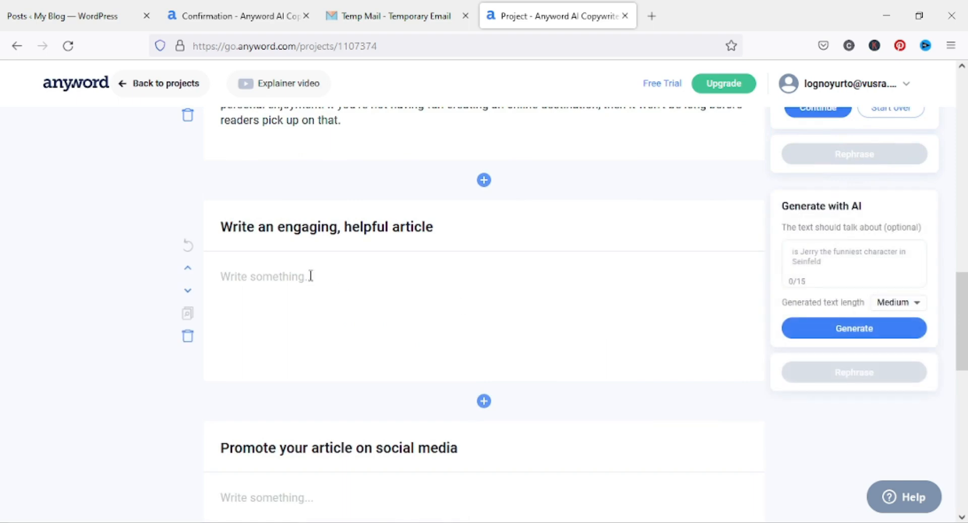
click(860, 333)
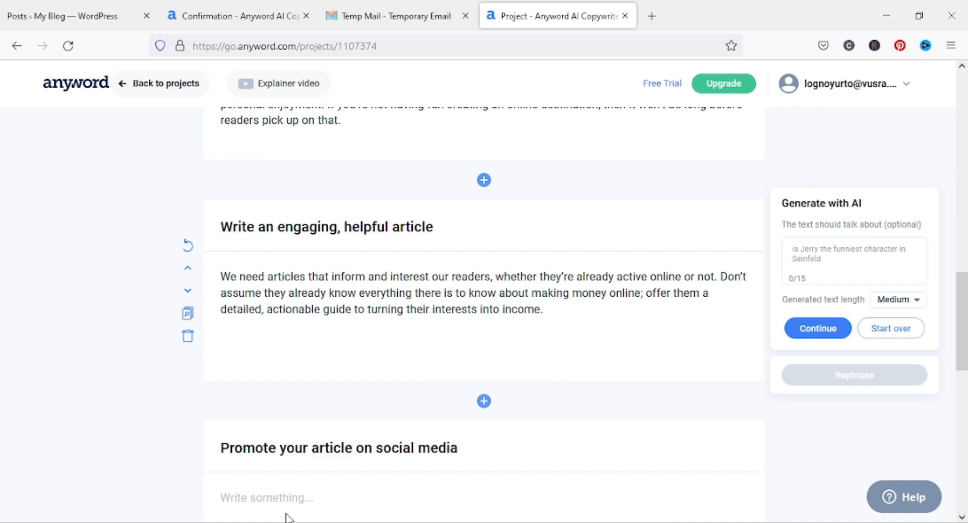
- Generate a medium-length AI paragraph for the "Promote your article on social media" section
scroll(636, 339, down, 1)
scroll(636, 339, down, 3)
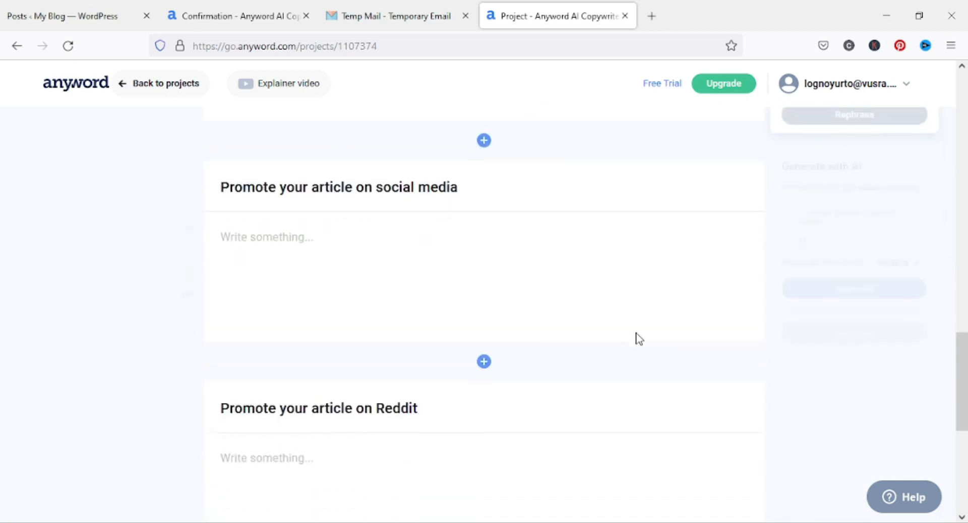
scroll(637, 339, up, 1)
scroll(637, 337, down, 4)
scroll(635, 334, up, 4)
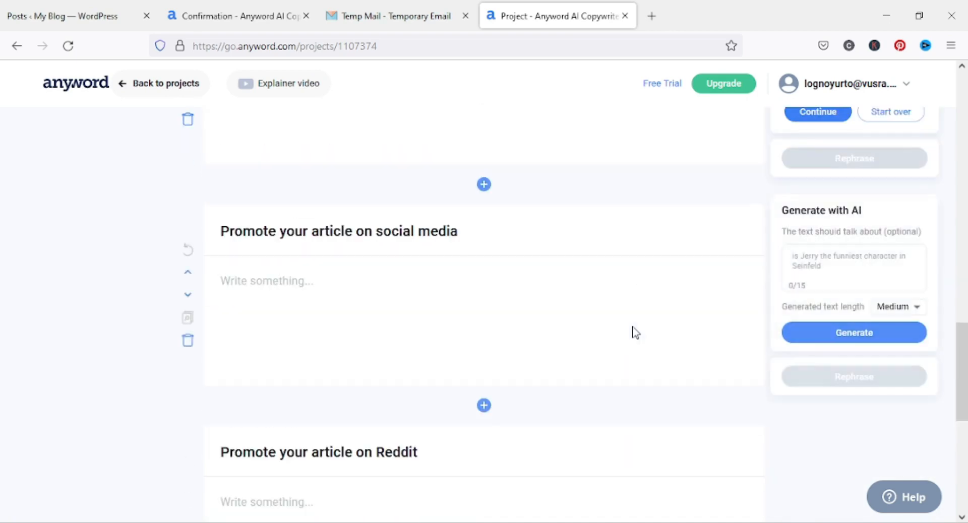
scroll(461, 282, up, 2)
scroll(463, 290, down, 1)
scroll(464, 317, down, 1)
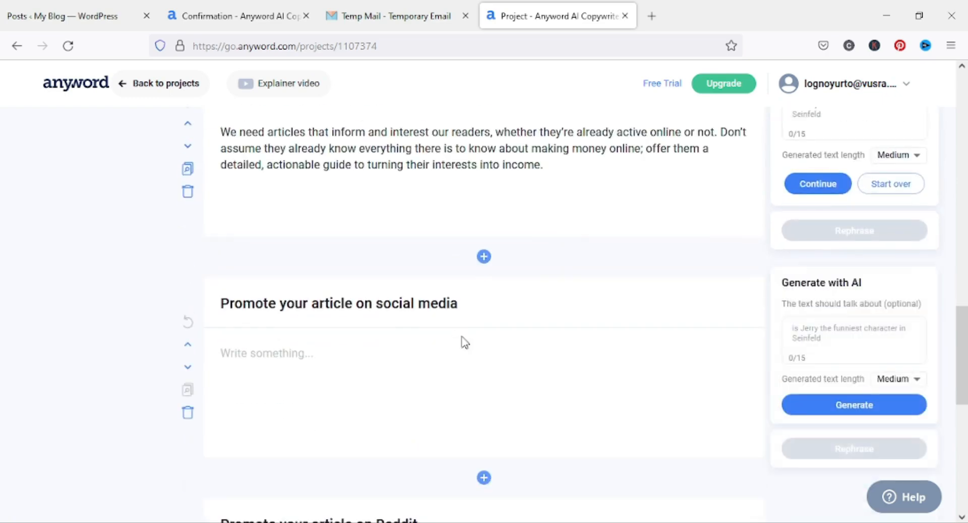
click(855, 408)
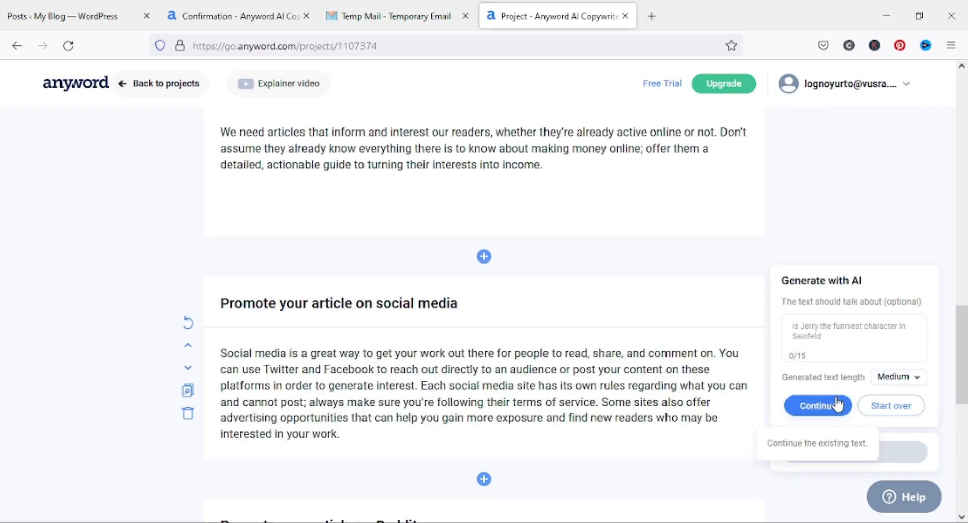
- Generate medium-length AI text for the "Promote your article on Reddit" and "Monetize your Article with affiliate links and adsense" sections
scroll(708, 332, down, 4)
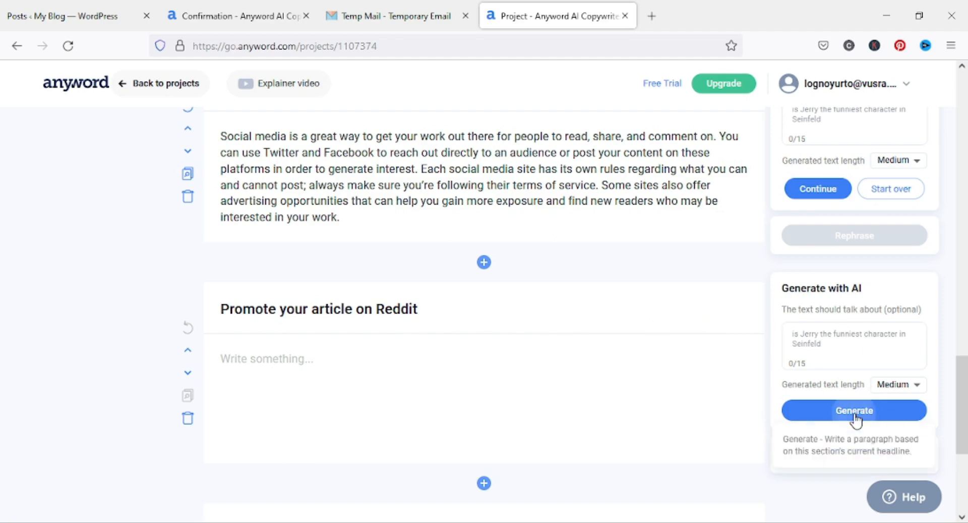
click(828, 411)
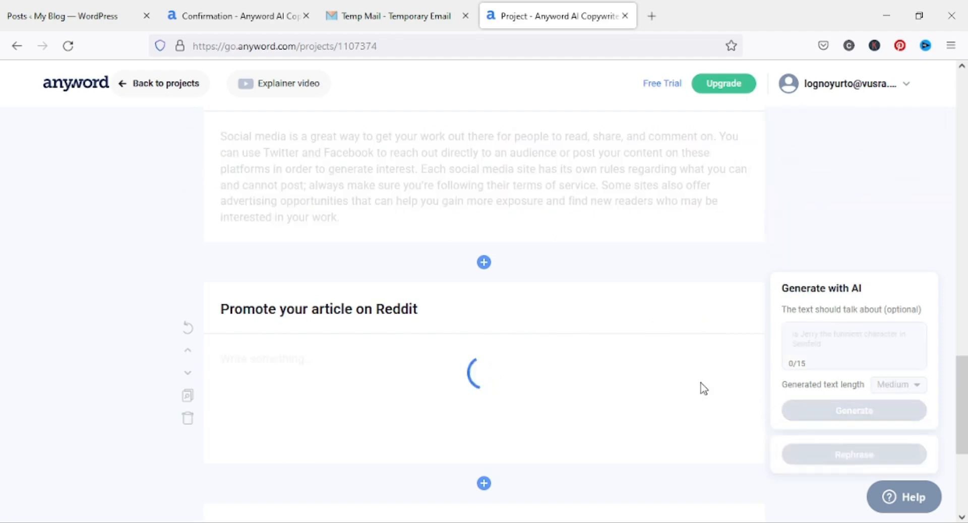
scroll(703, 388, down, 2)
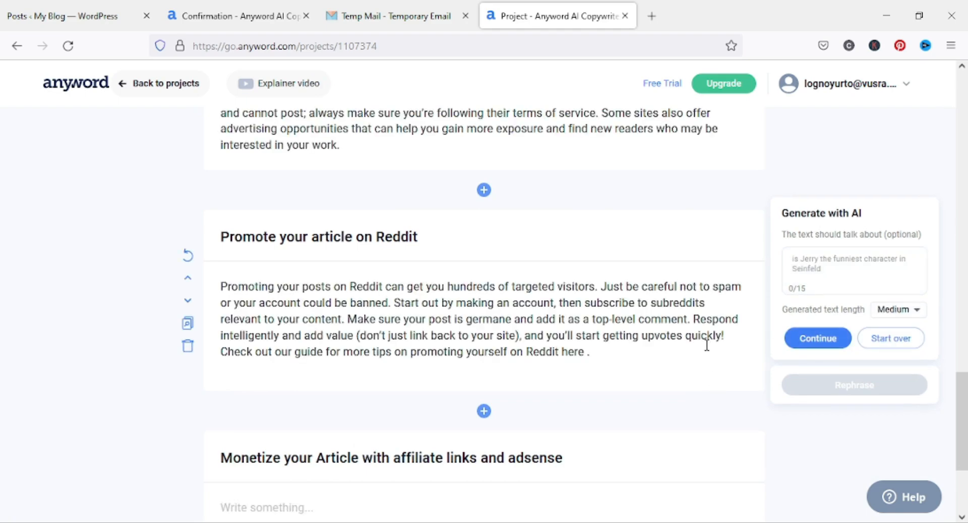
scroll(706, 346, down, 2)
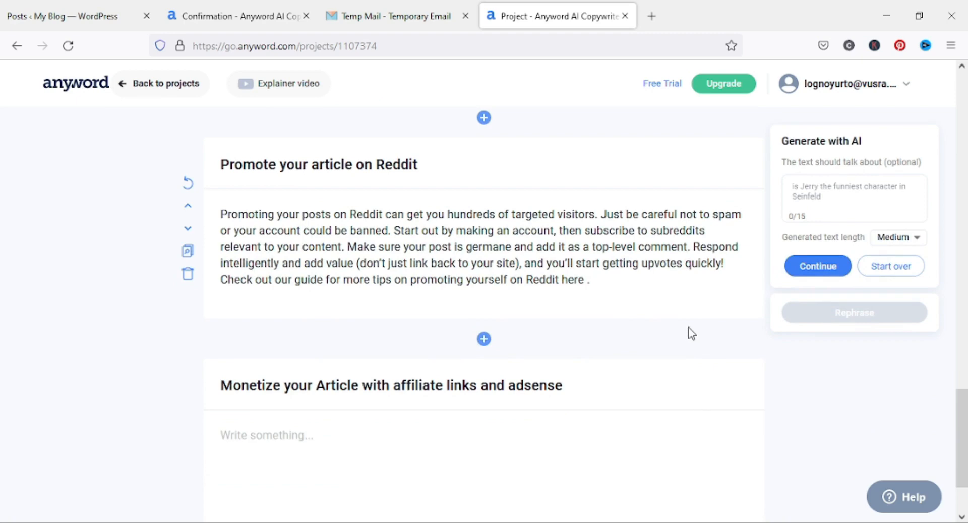
scroll(769, 306, down, 2)
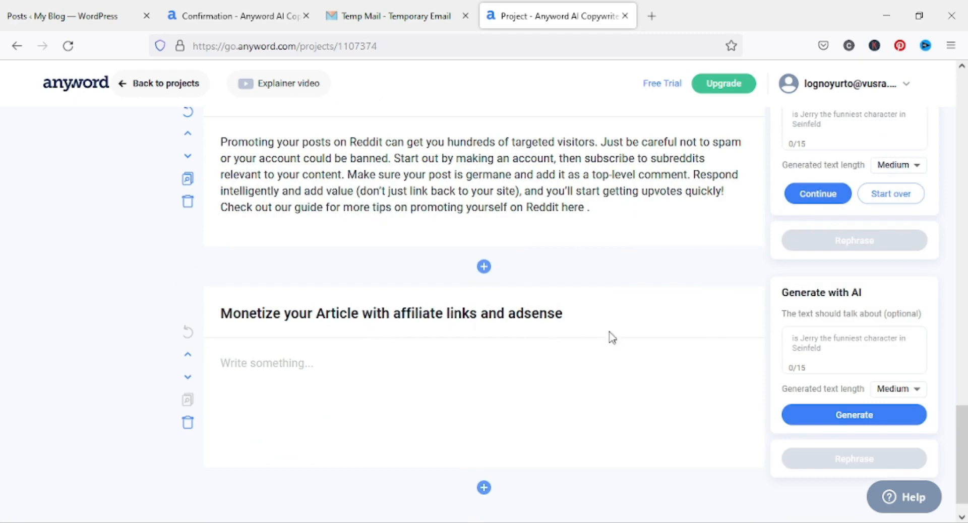
click(855, 416)
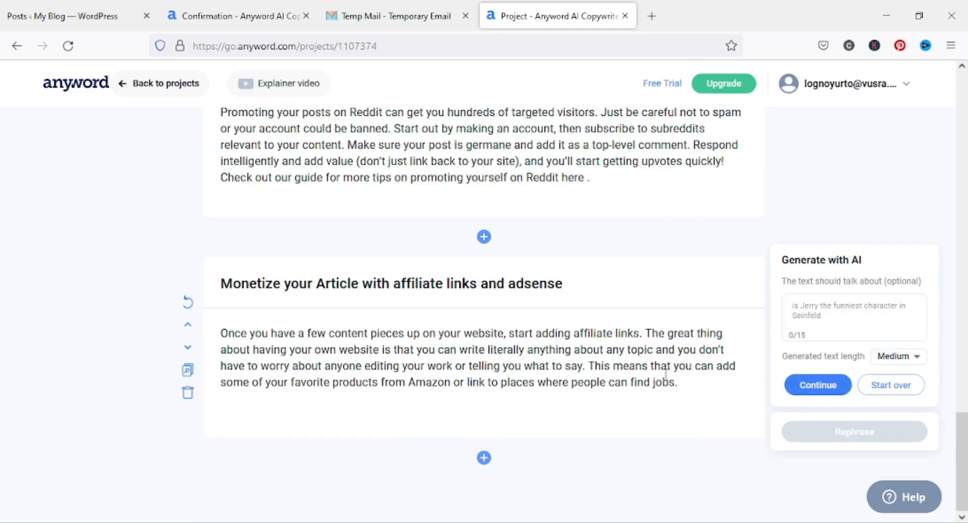
- Review the start of the generated post and copy the entire blog post to the clipboard
scroll(665, 375, up, 20)
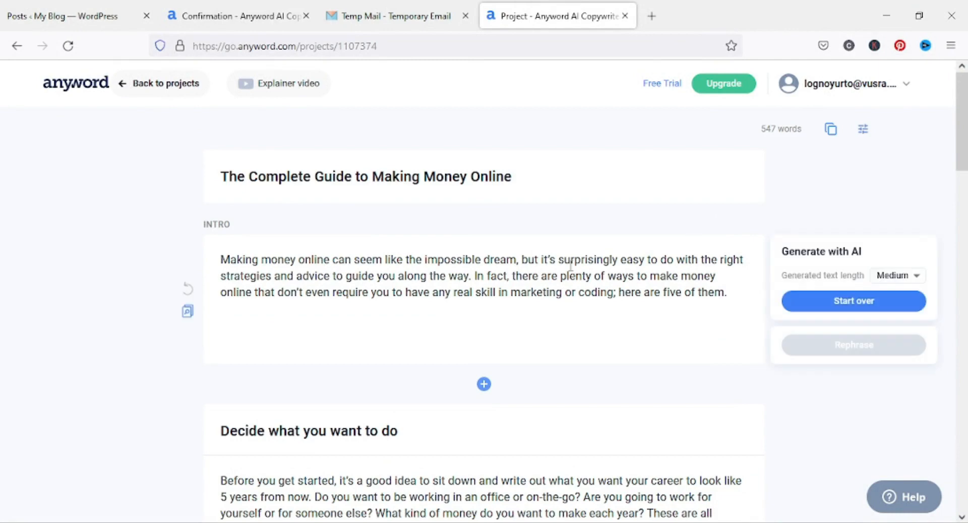
scroll(555, 280, down, 5)
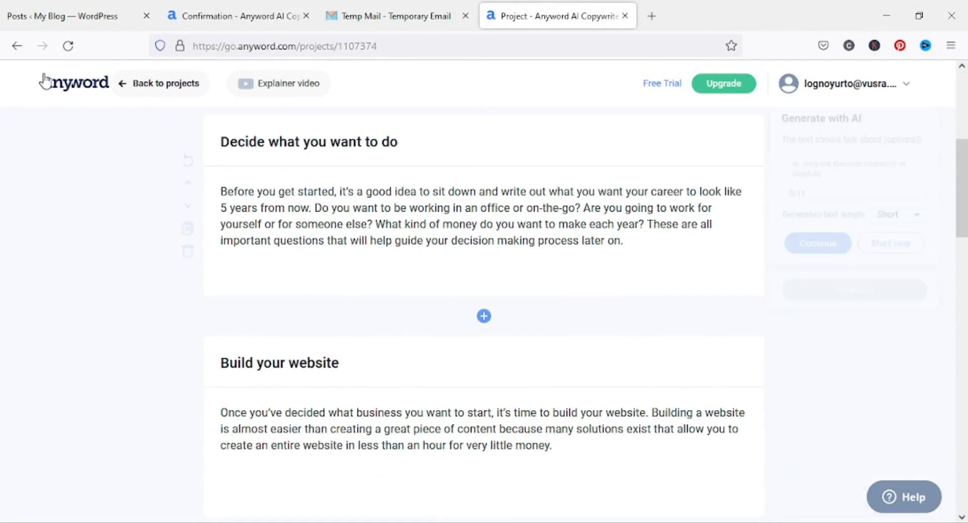
click(65, 10)
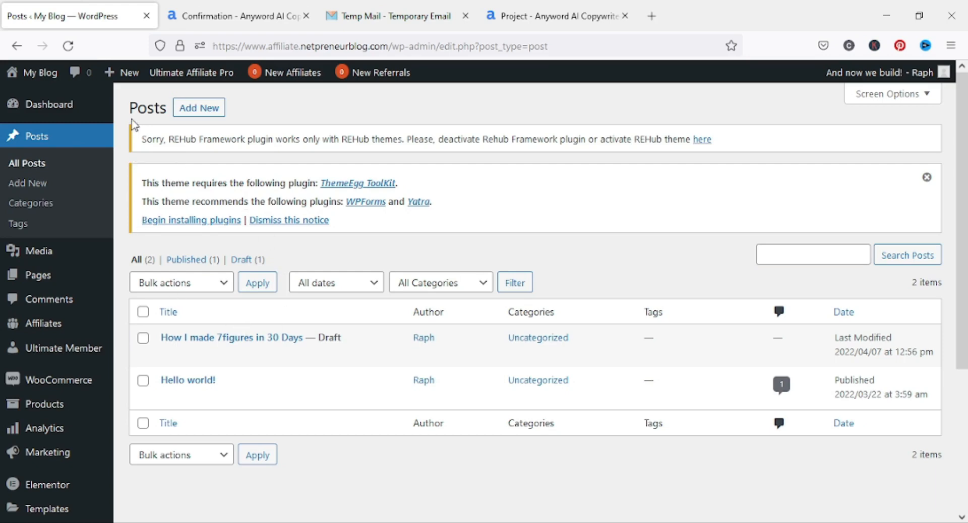
click(532, 17)
scroll(649, 201, up, 5)
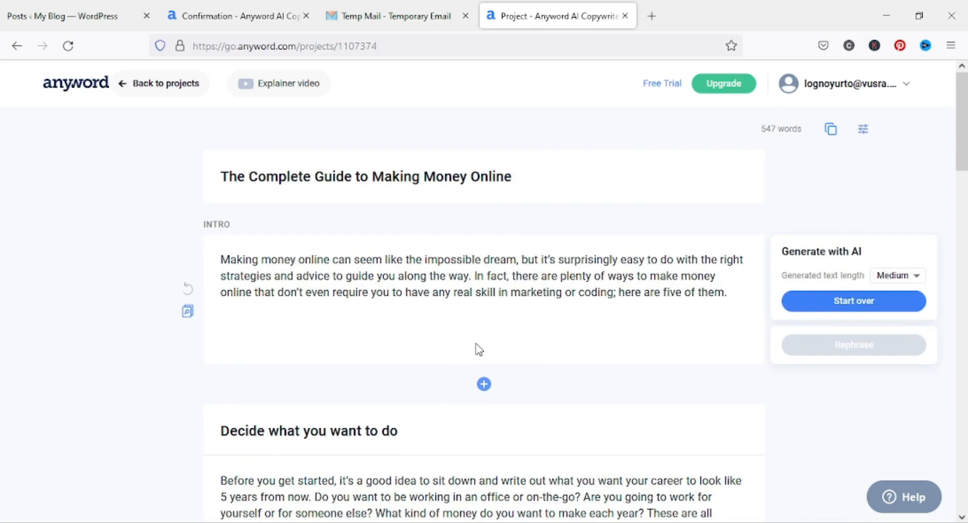
click(838, 132)
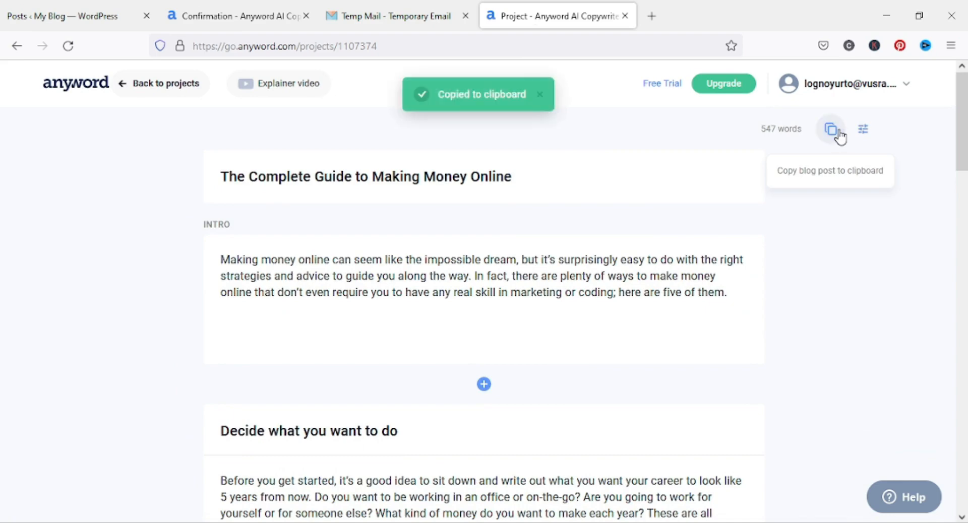
- Switch to the WordPress blog admin and create a new blank post
click(45, 11)
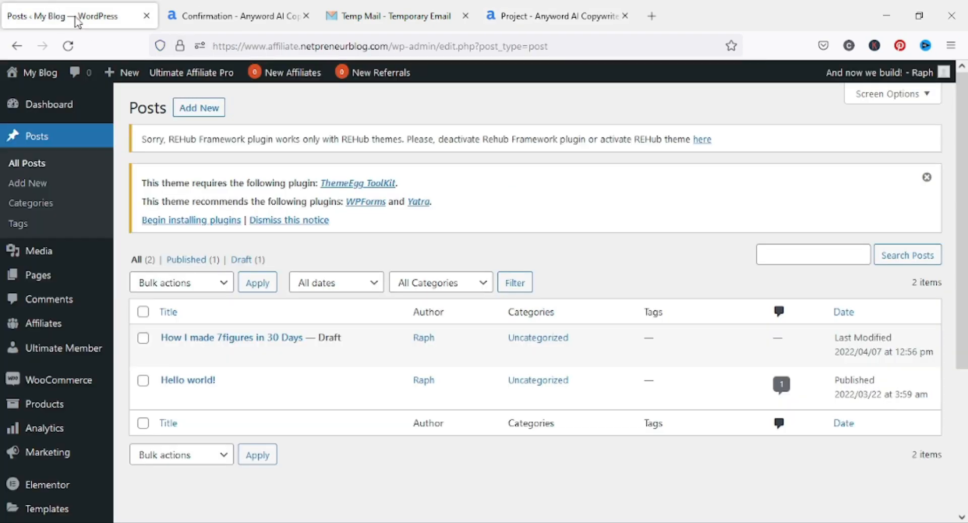
scroll(120, 290, down, 4)
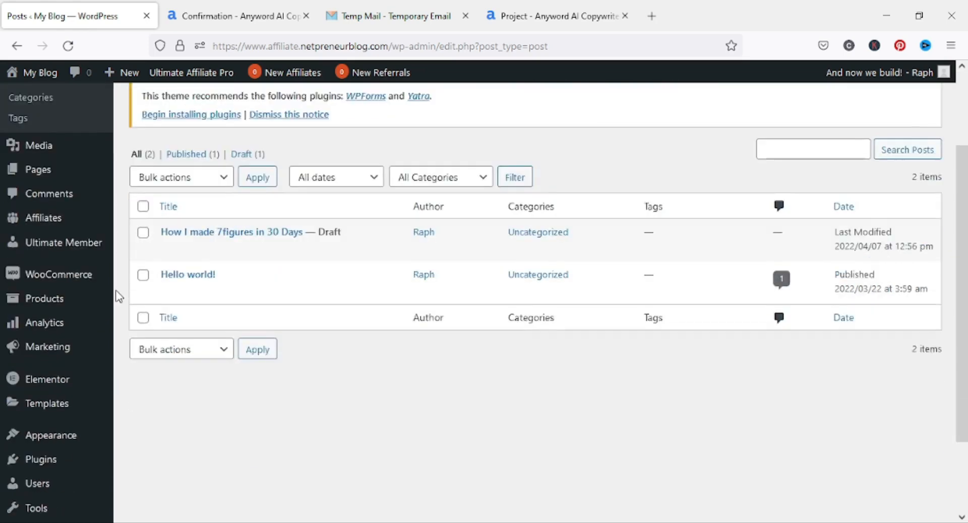
mouse_move(94, 298)
scroll(81, 282, up, 4)
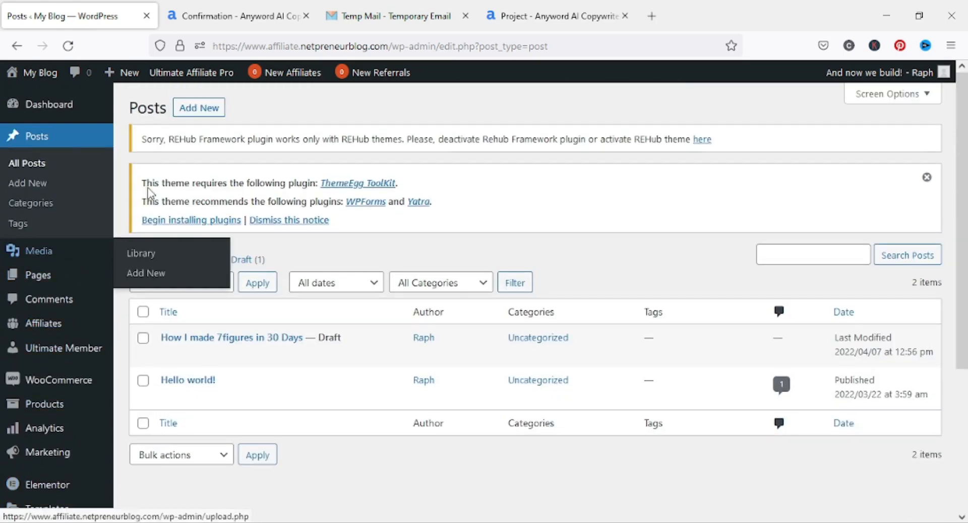
click(33, 186)
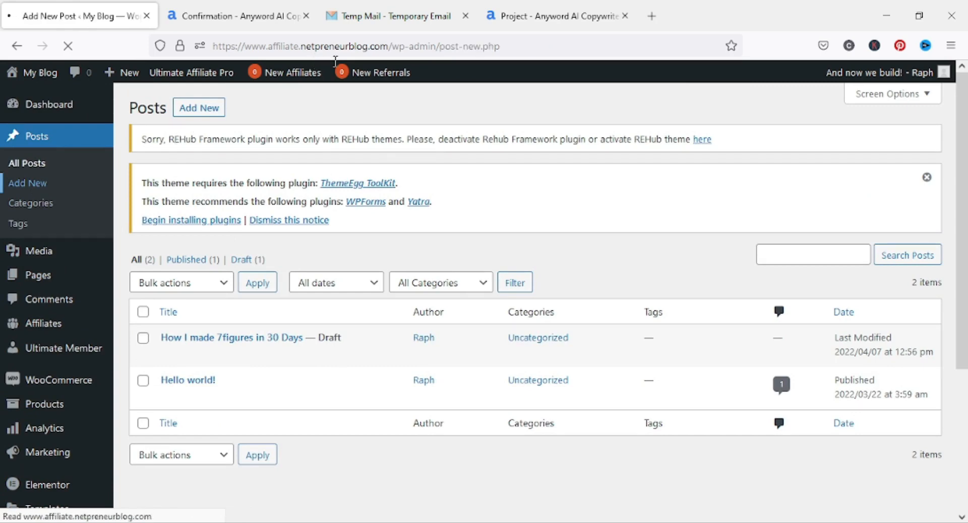
click(545, 15)
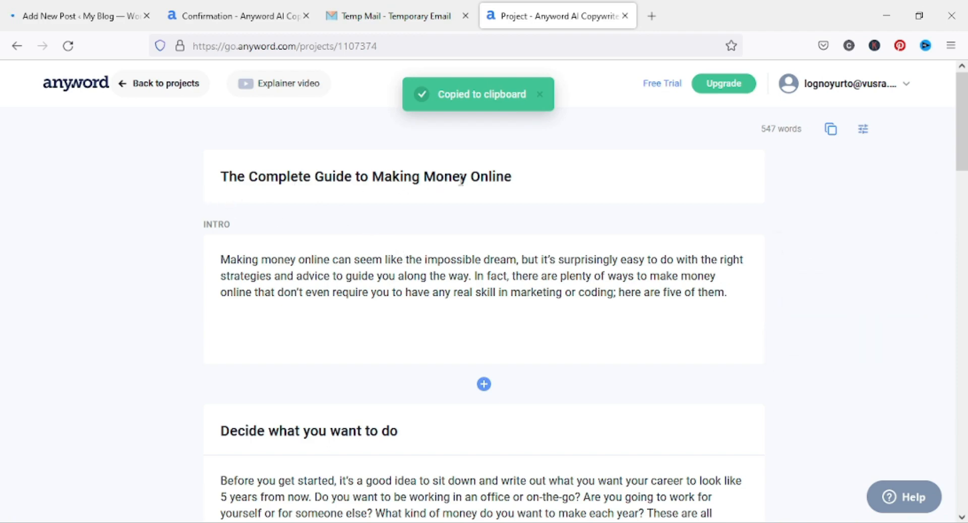
click(68, 11)
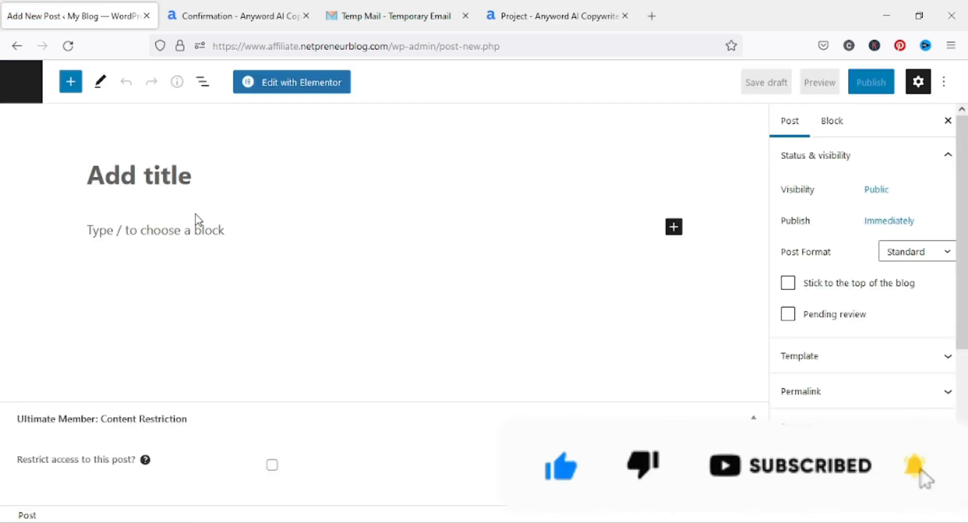
- Paste the copied Anyword blog post into the body of the new WordPress post
click(161, 235)
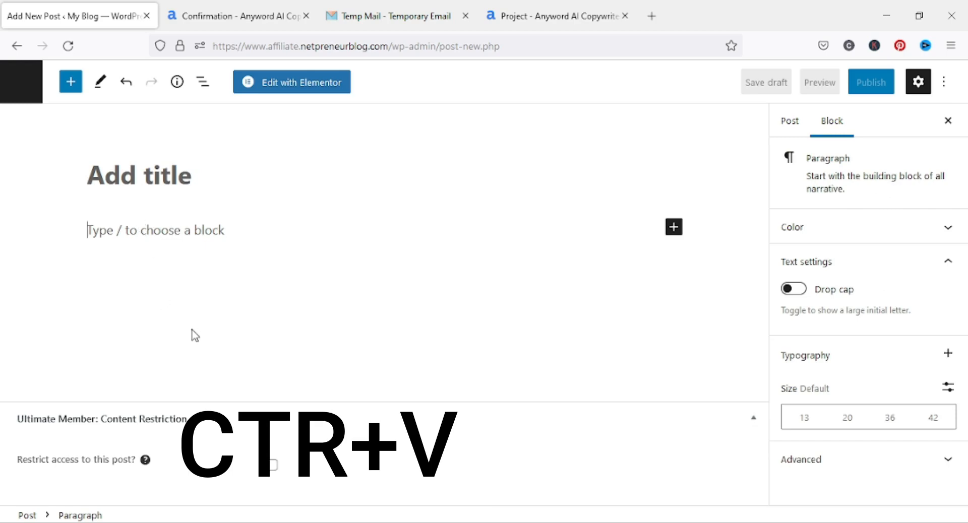
key(ctrl+v)
scroll(225, 251, up, 15)
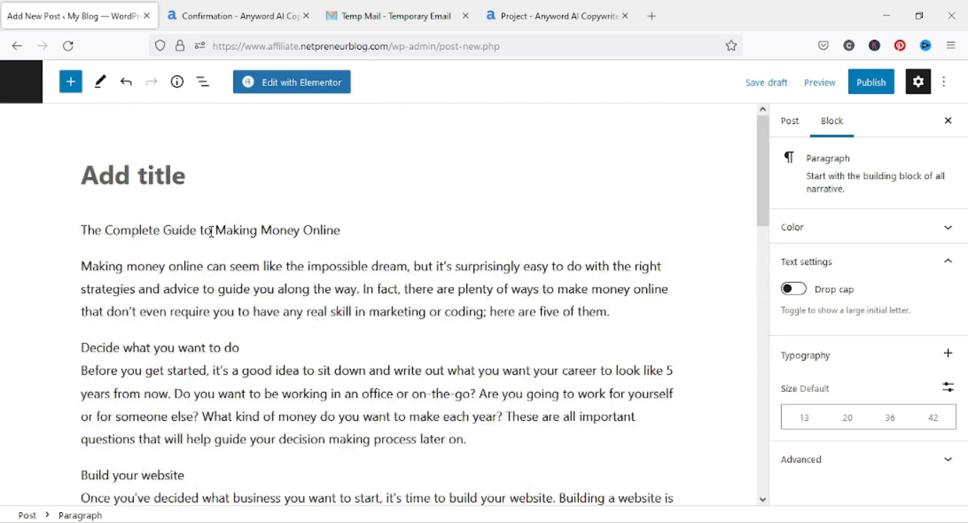
- Copy the headline "The Complete Guide to Making Money Online" from the Anyword project and paste it as the WordPress post title
click(157, 171)
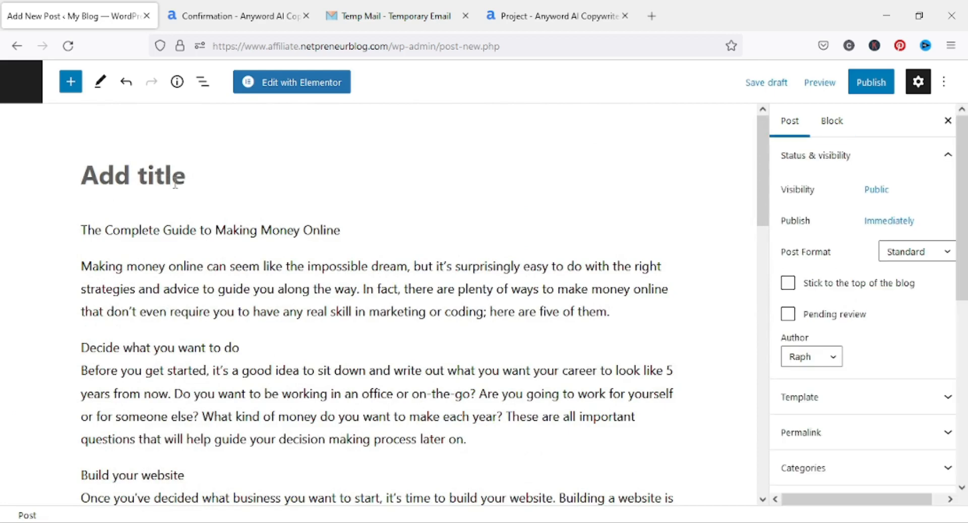
click(527, 11)
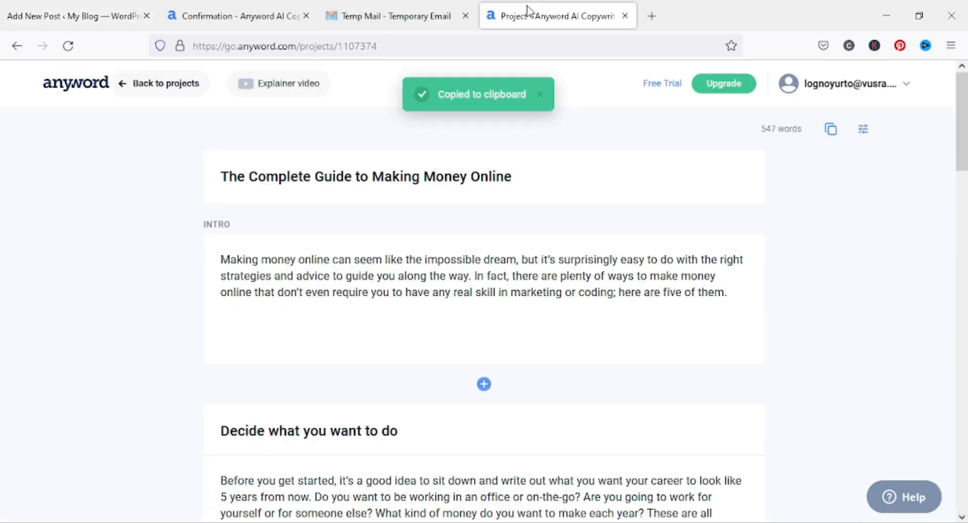
drag(513, 176, 212, 175)
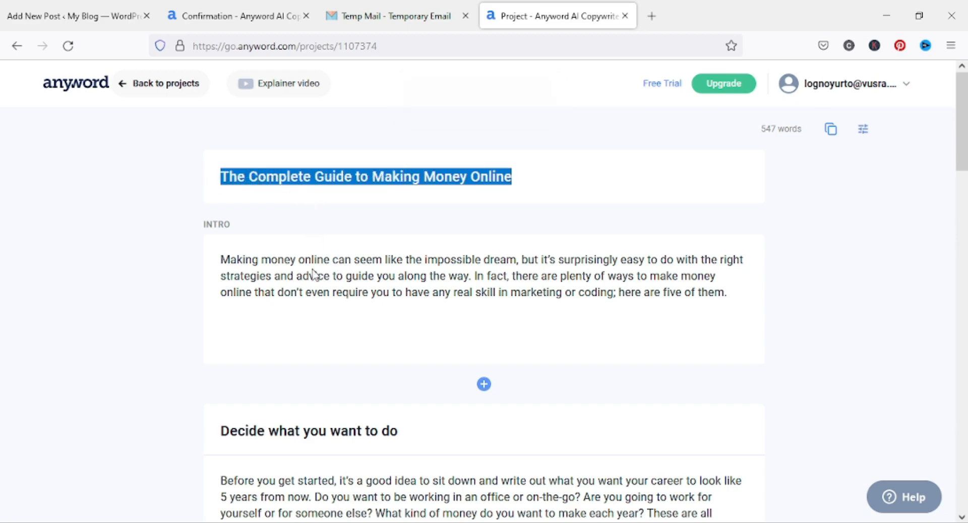
click(103, 15)
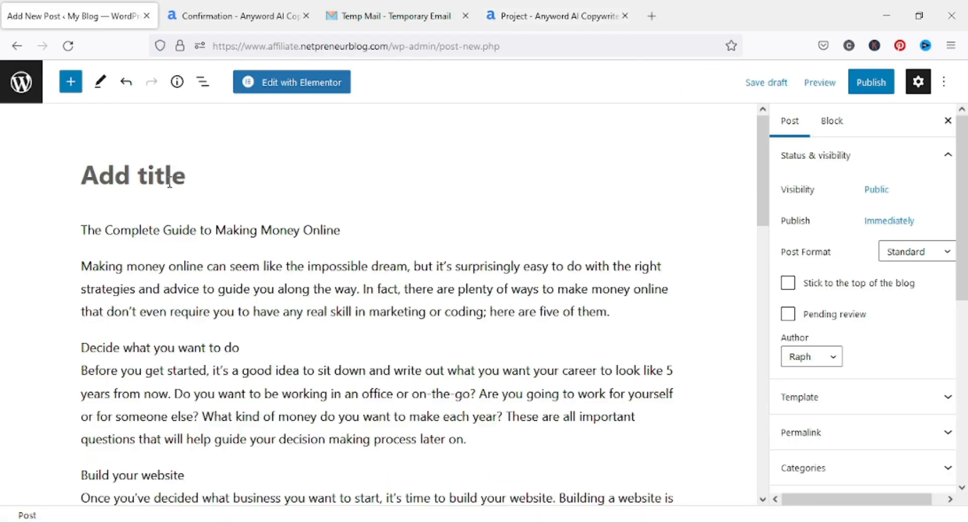
key(ctrl+v)
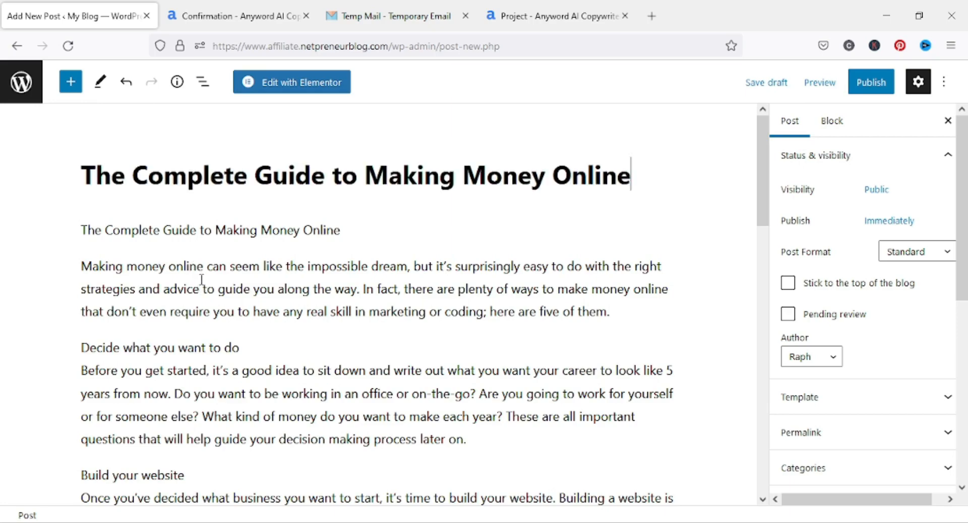
- Skim the pasted article and try to upload abstract-g67b8aae7a_640.jpg as the post's featured image
scroll(267, 267, down, 15)
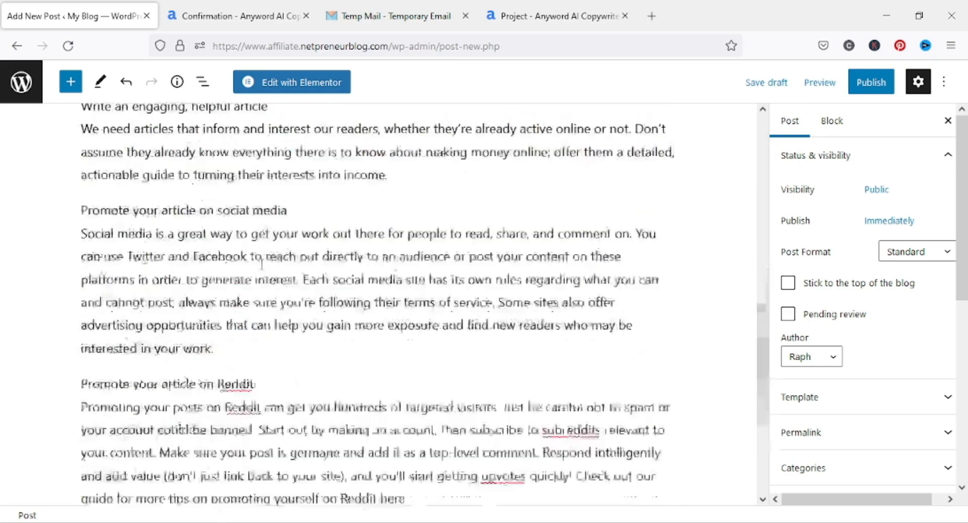
scroll(366, 267, down, 1)
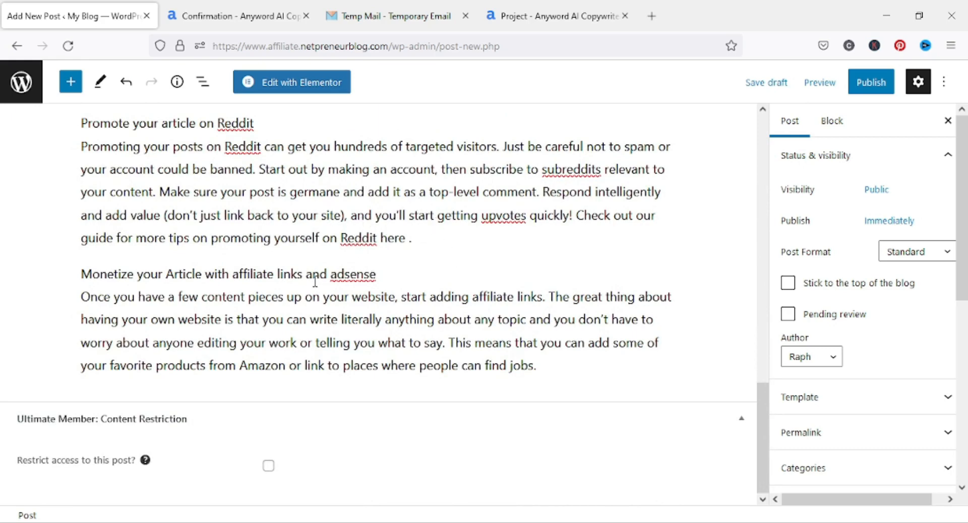
scroll(332, 283, up, 6)
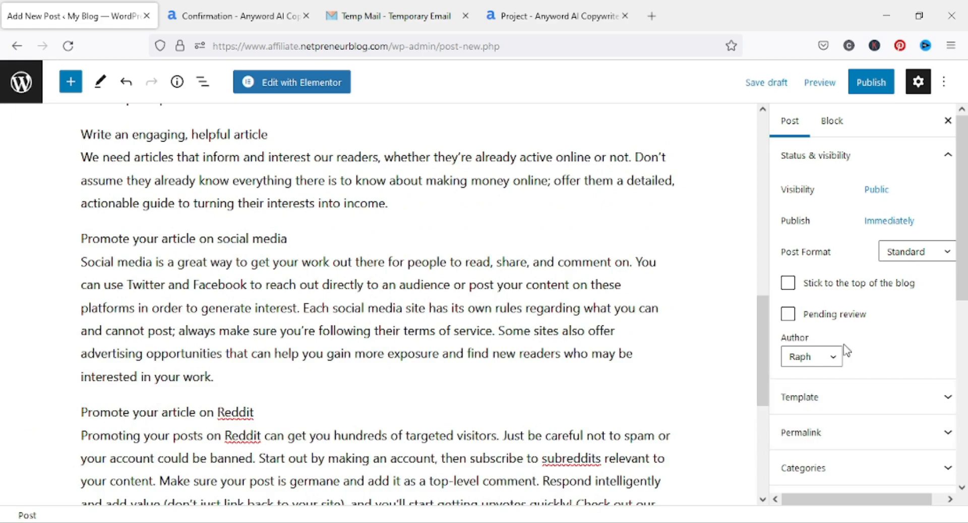
scroll(889, 380, down, 5)
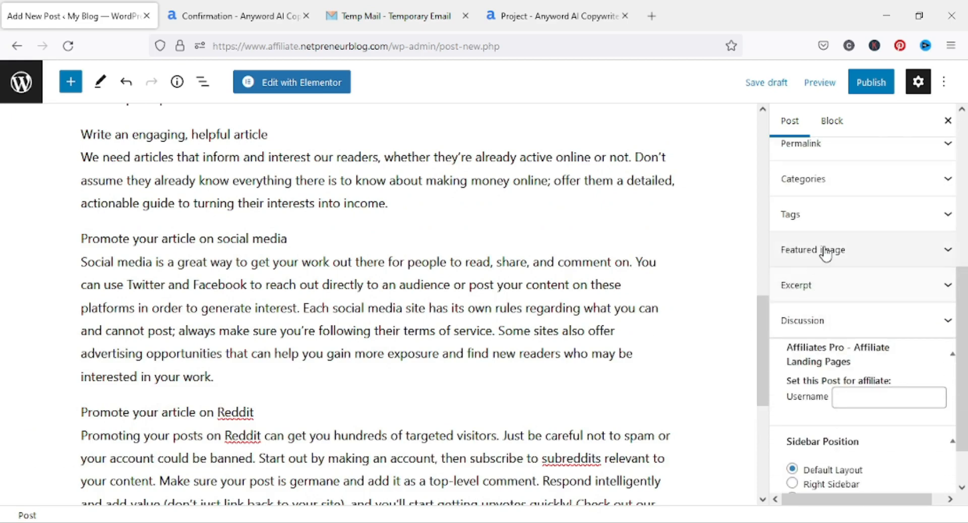
click(827, 249)
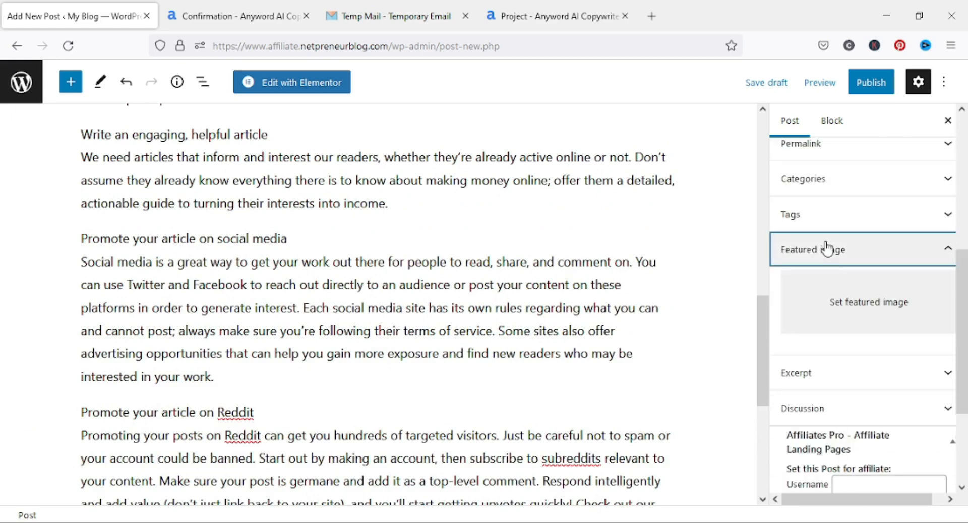
click(853, 319)
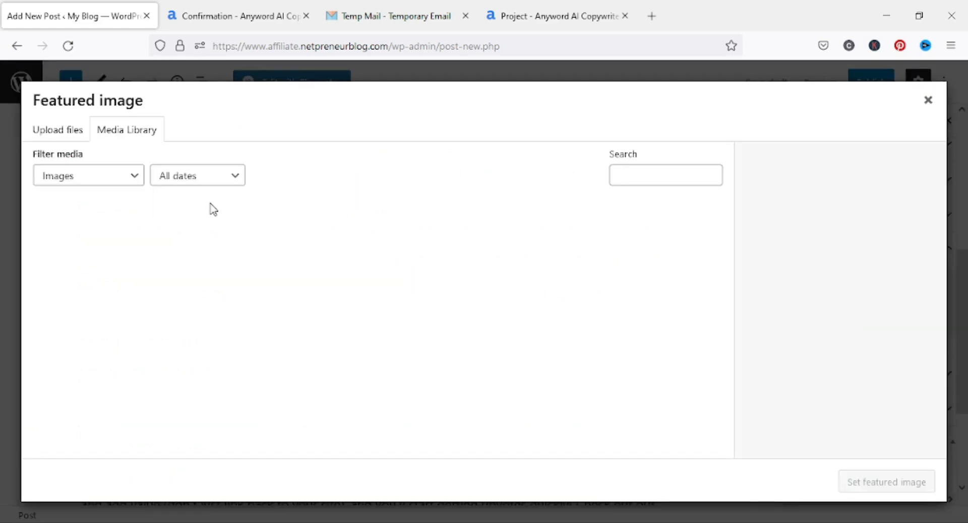
click(70, 131)
click(119, 135)
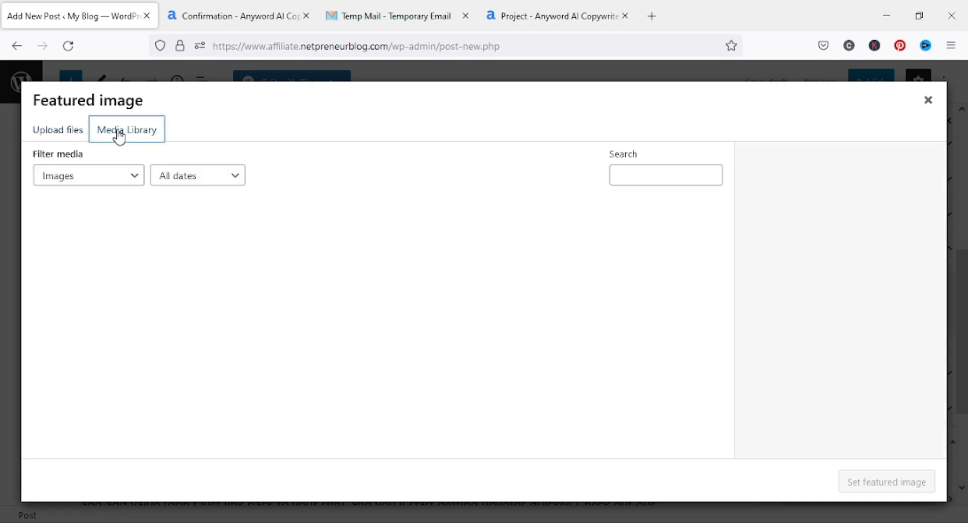
click(62, 133)
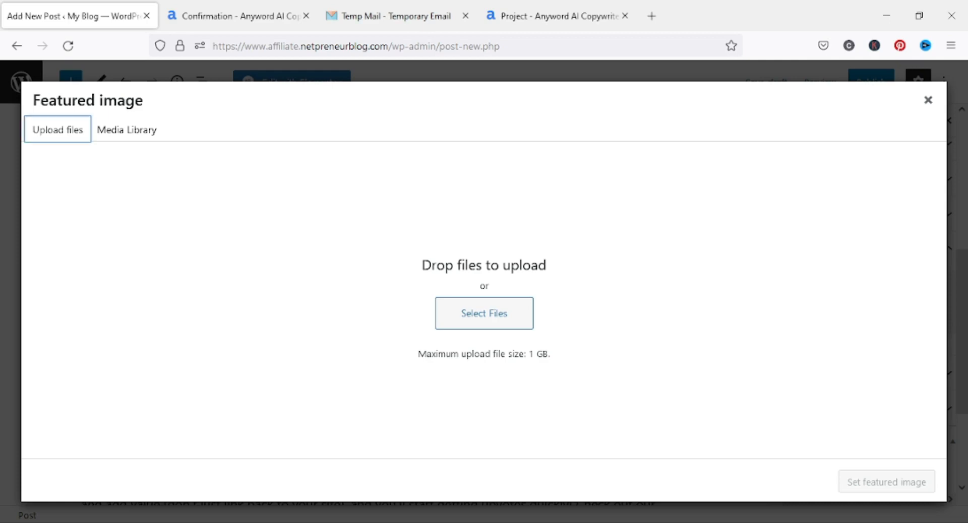
drag(437, 332, 448, 300)
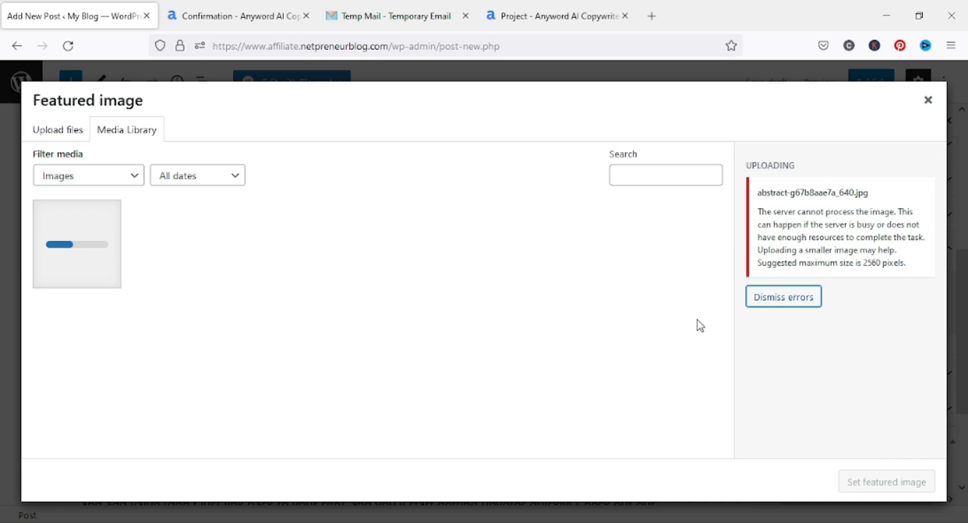
- Dismiss the upload error and try again to upload abstract-g67b8aae7a_640.jpg for the featured image
click(787, 298)
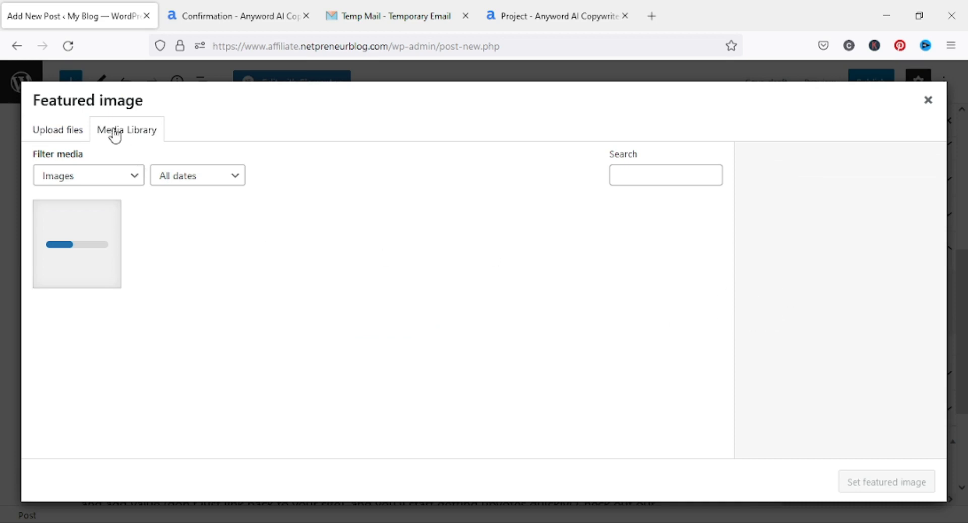
click(75, 127)
click(135, 136)
click(55, 129)
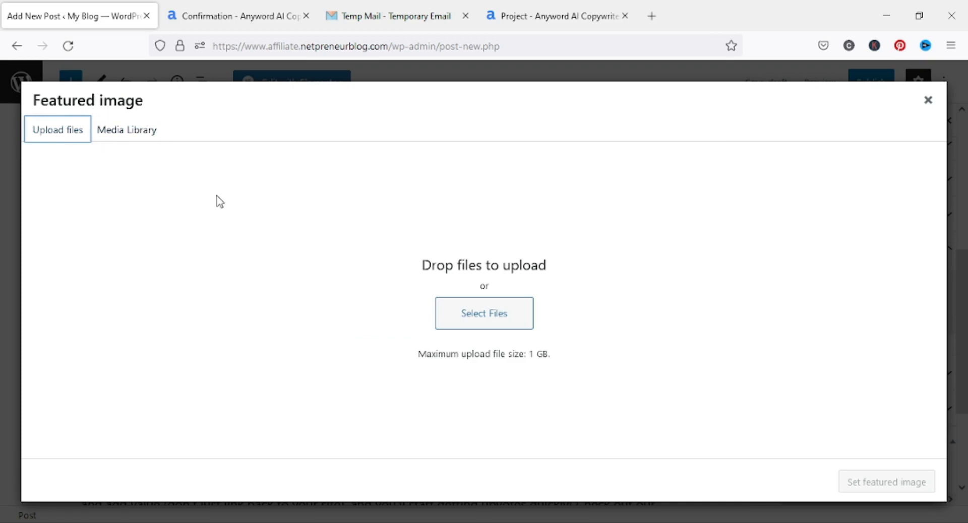
click(487, 317)
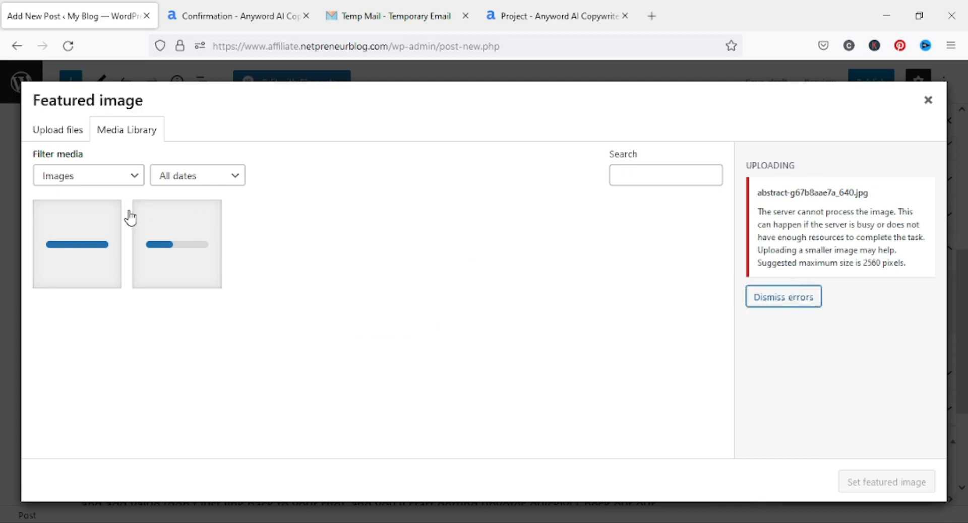
- Try selecting each of the two uploads in the media library, and close the featured image dialog without setting one
click(112, 261)
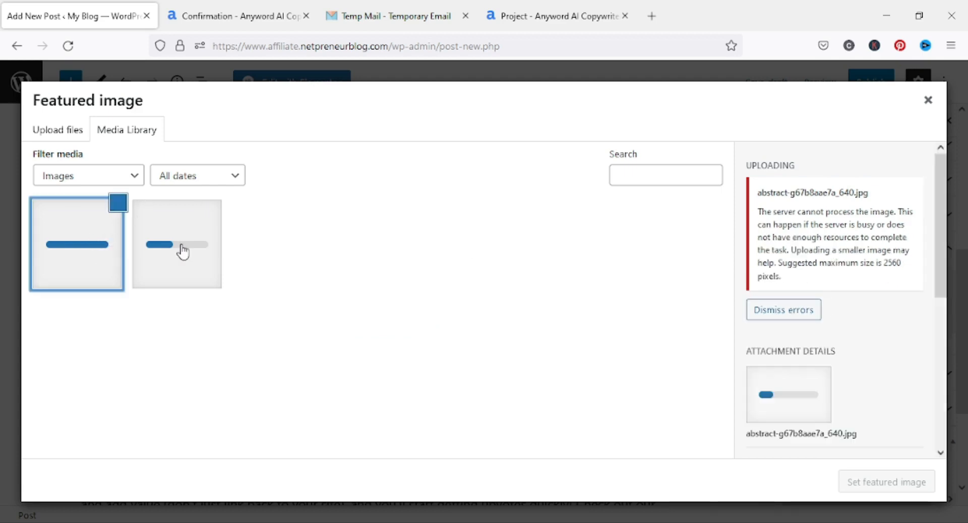
click(181, 250)
click(52, 247)
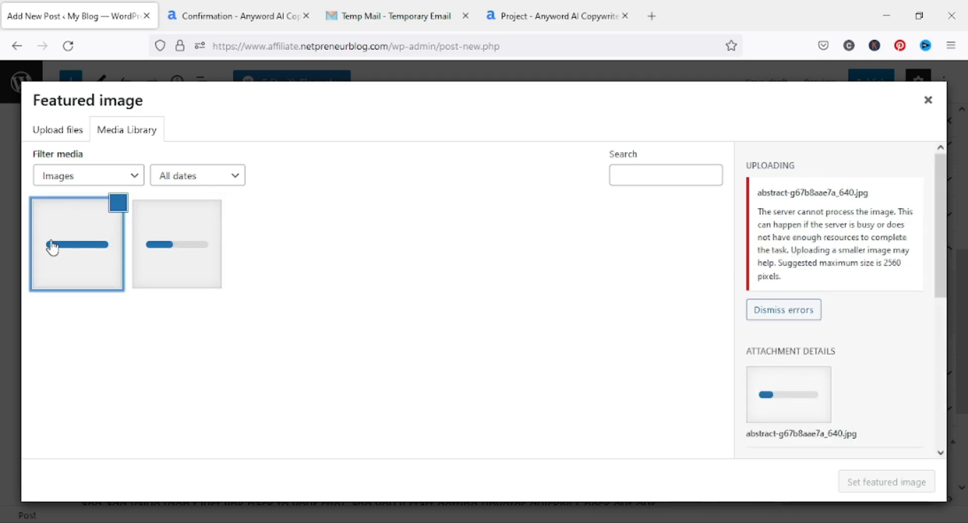
click(162, 246)
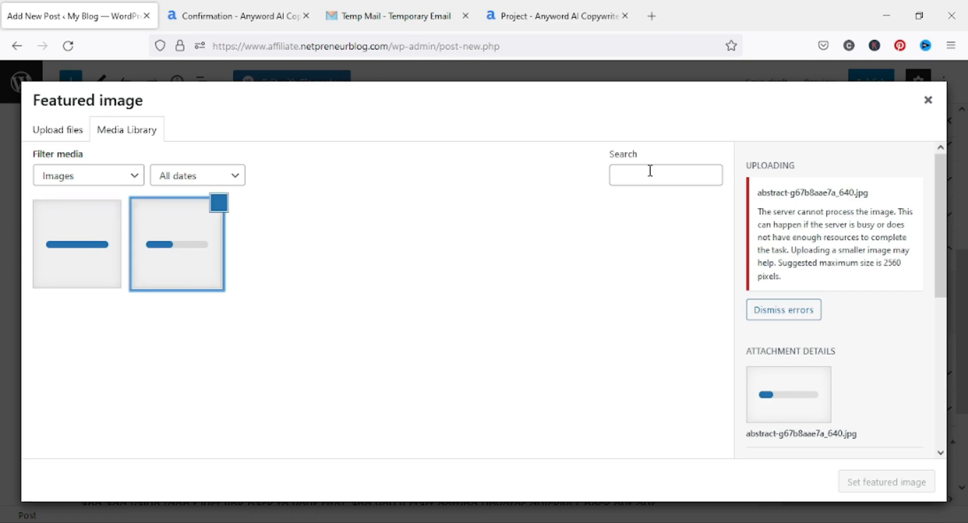
click(928, 100)
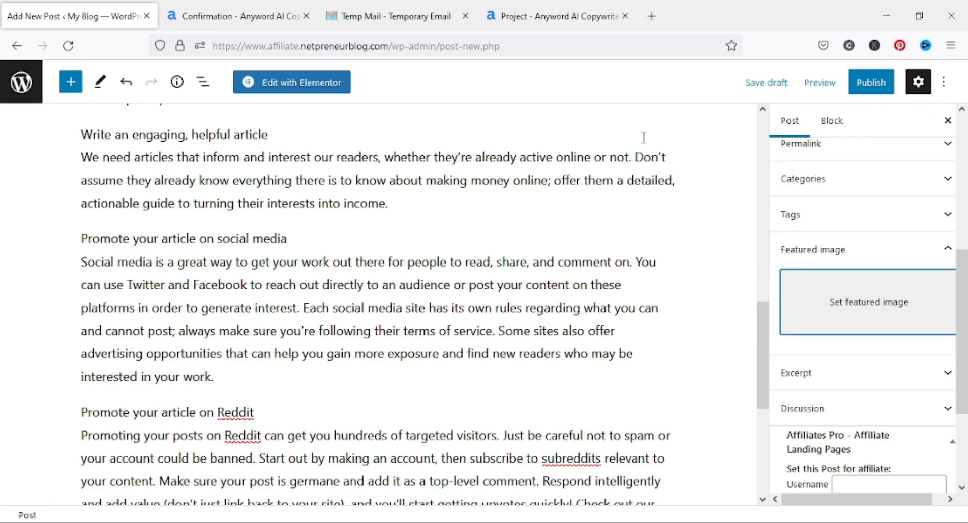
- Save the post as a draft, staying on the page when asked to confirm leaving, and save the draft again
click(774, 92)
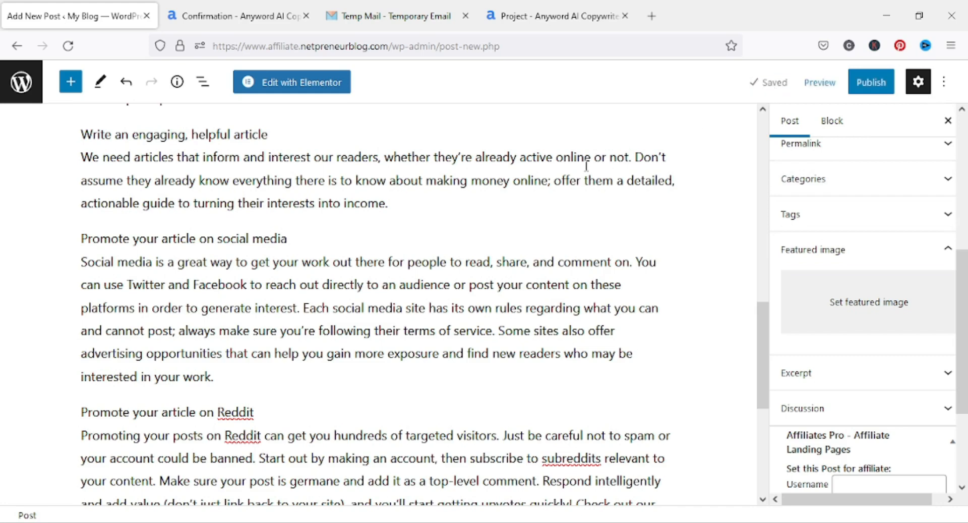
click(68, 45)
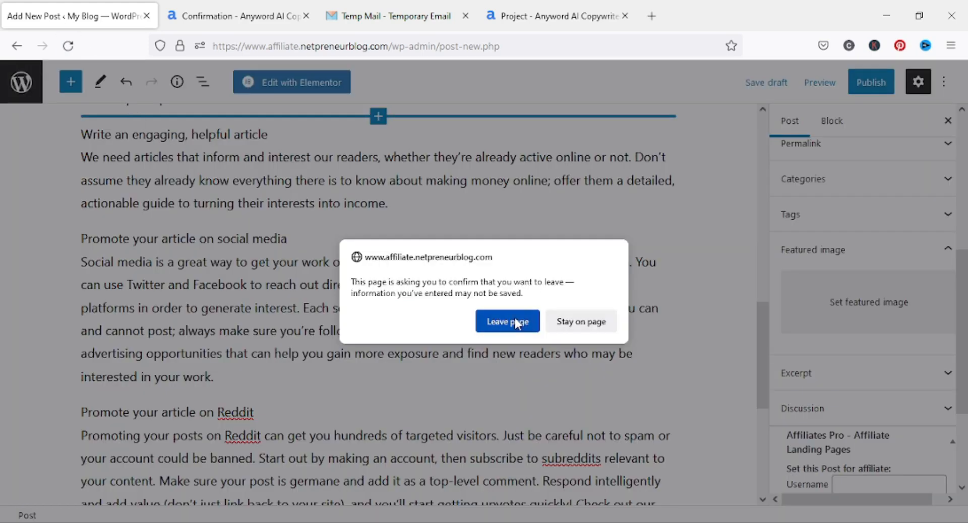
click(555, 322)
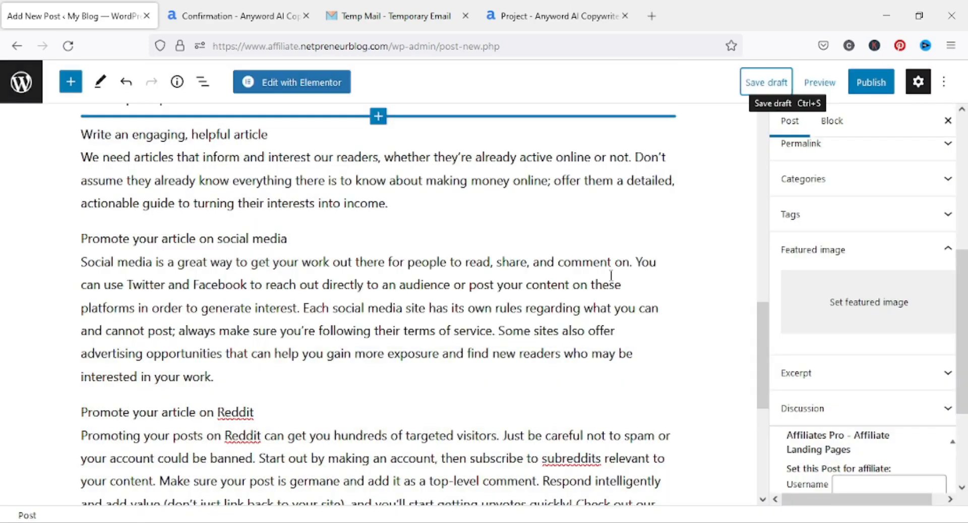
click(766, 83)
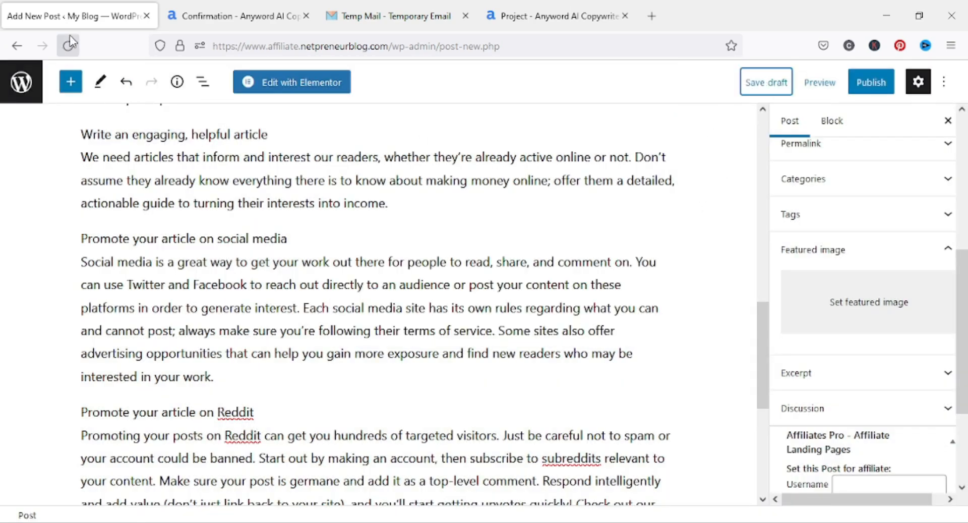
- Reload the post editor page and confirm leaving it
click(70, 37)
click(520, 327)
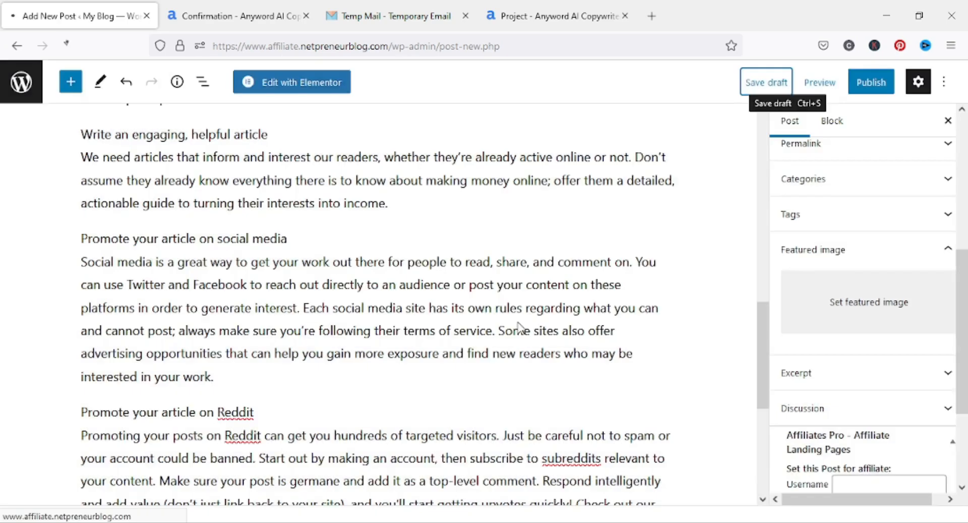
click(498, 325)
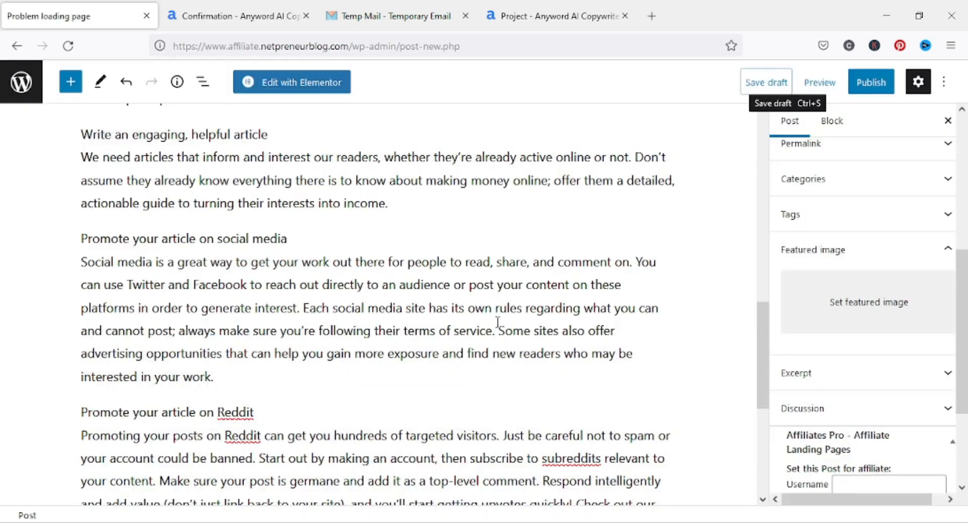
- Retry loading the post editor page and restore the browser backup of the post
click(703, 389)
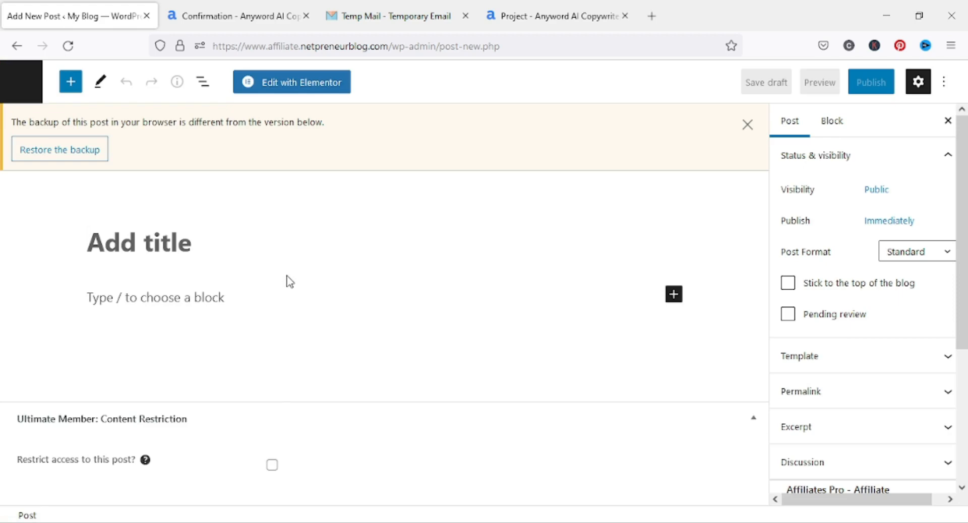
click(70, 156)
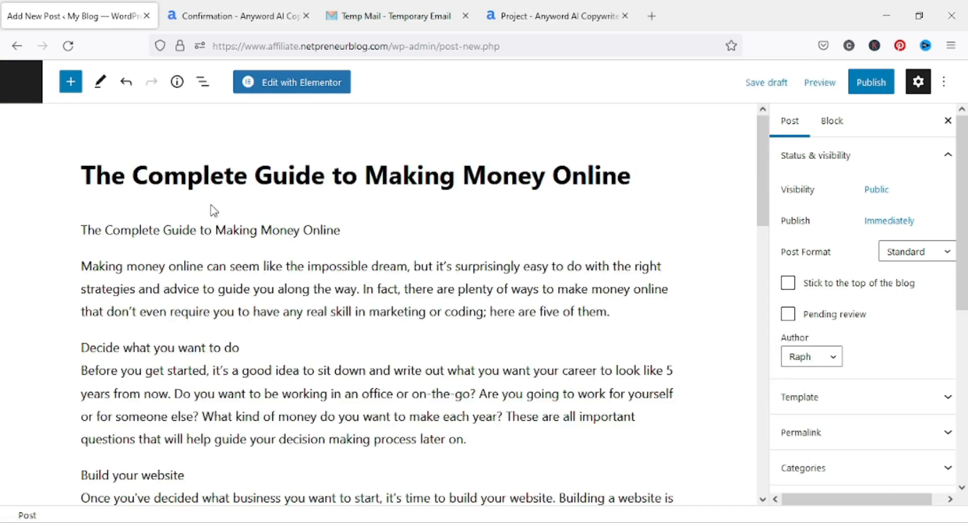
click(256, 257)
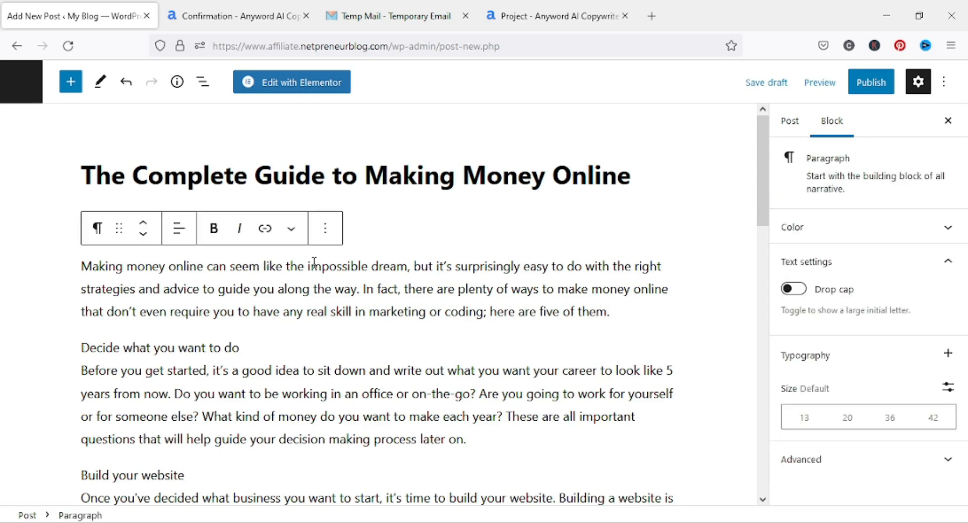
- Set abstract-g67b8aae7a_640.jpg from the media library as the post's featured image
click(790, 122)
scroll(818, 277, down, 3)
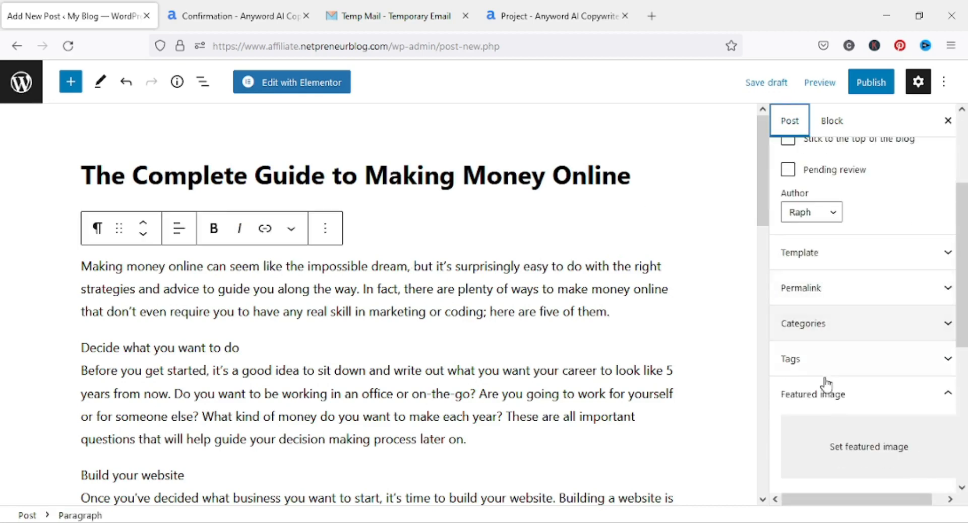
click(854, 456)
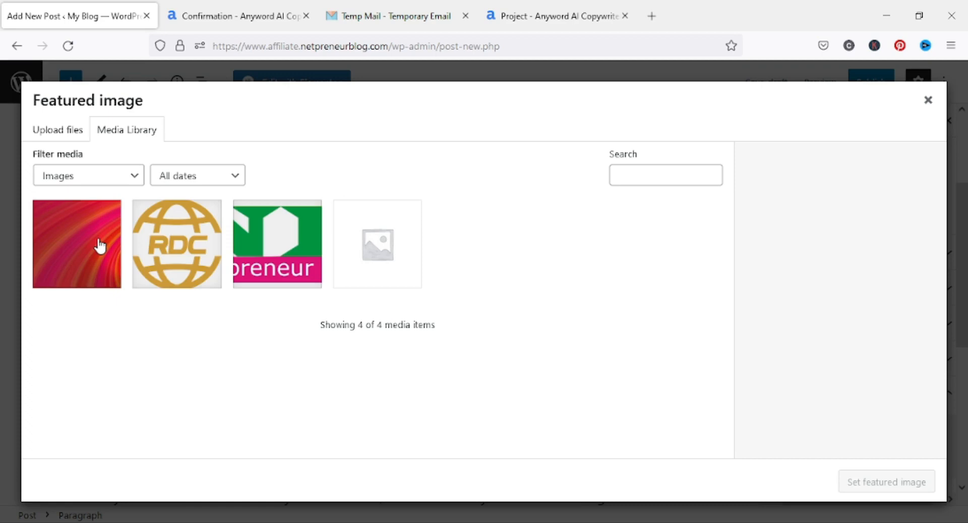
click(100, 246)
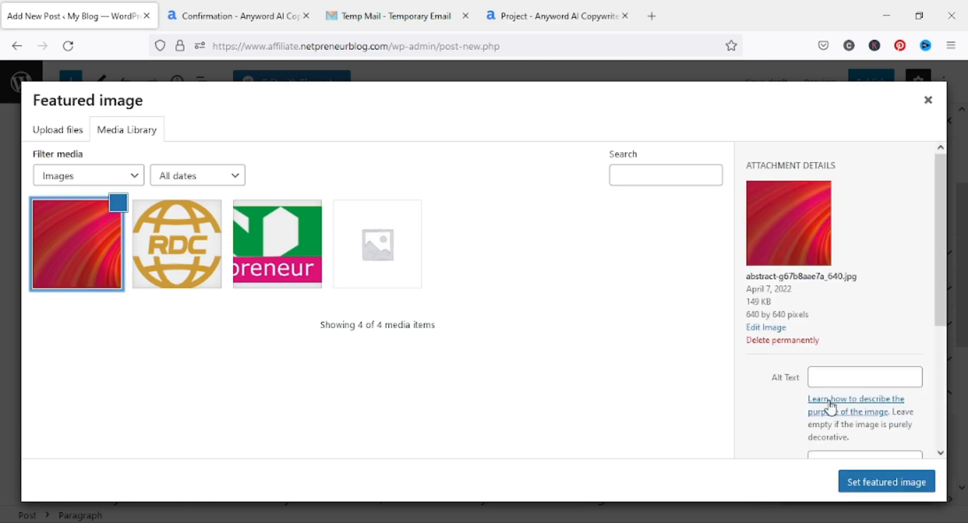
click(898, 494)
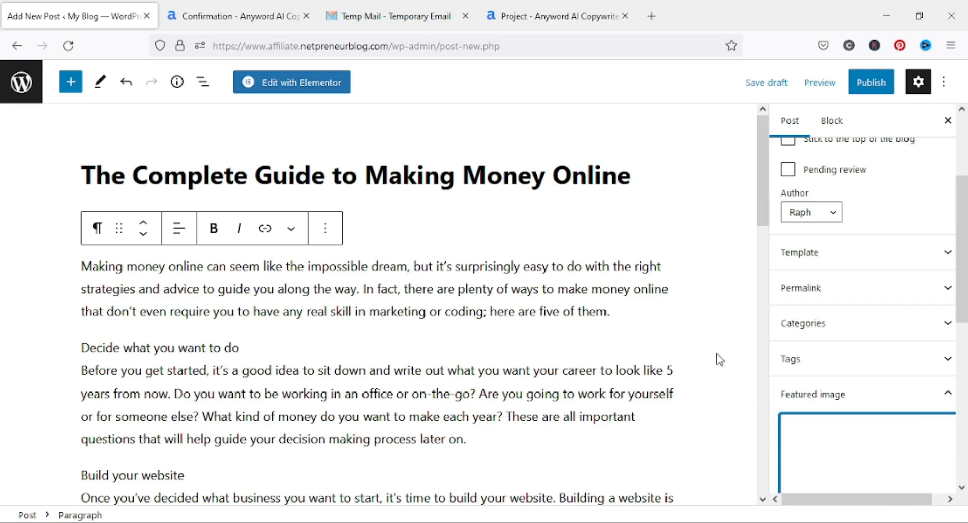
- Check over the post content and publish the post immediately with public visibility
scroll(744, 342, down, 4)
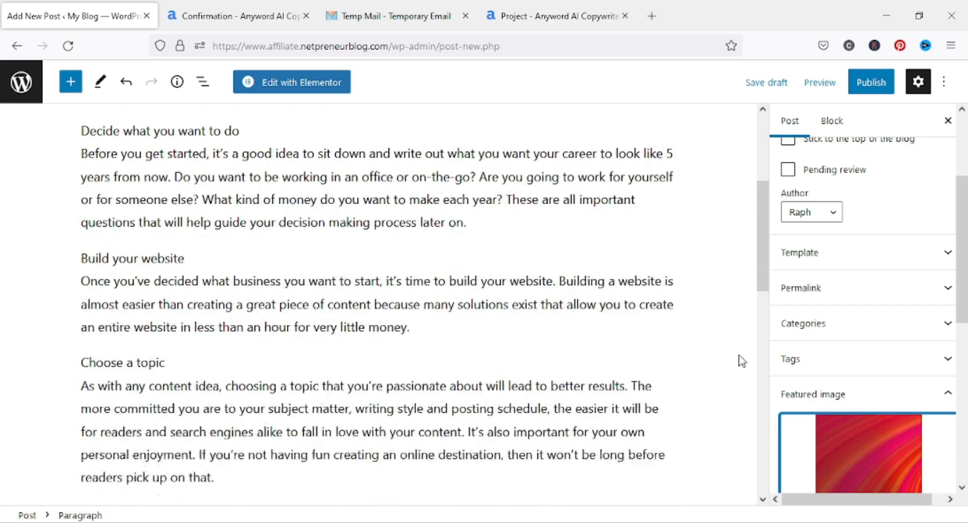
scroll(739, 361, up, 4)
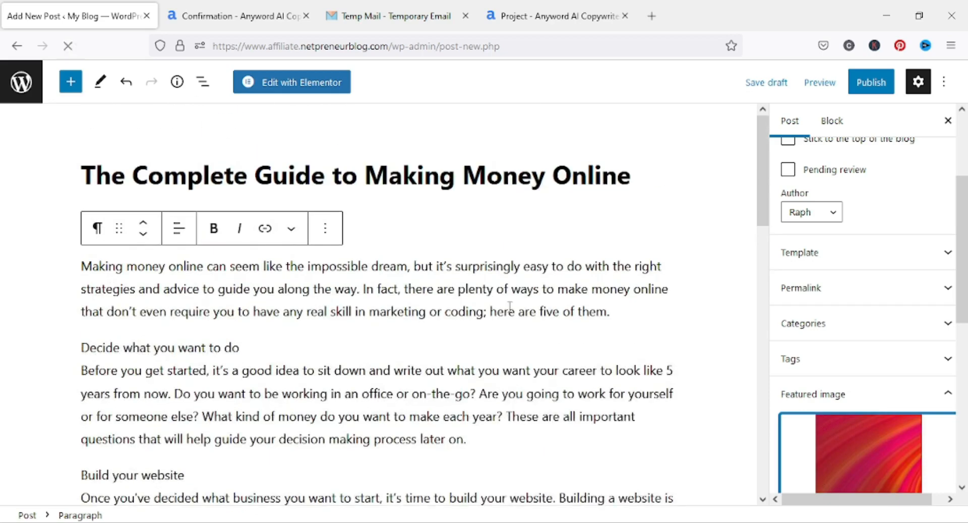
click(874, 85)
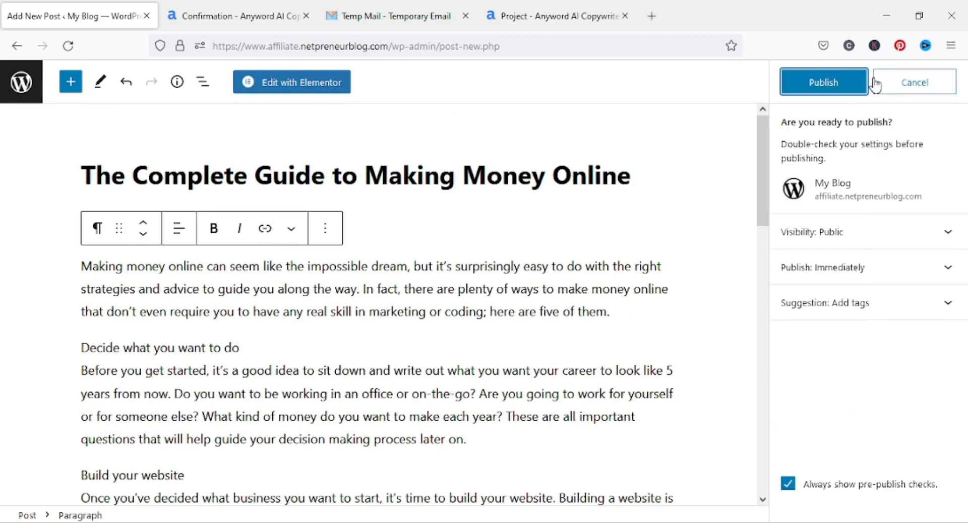
click(819, 90)
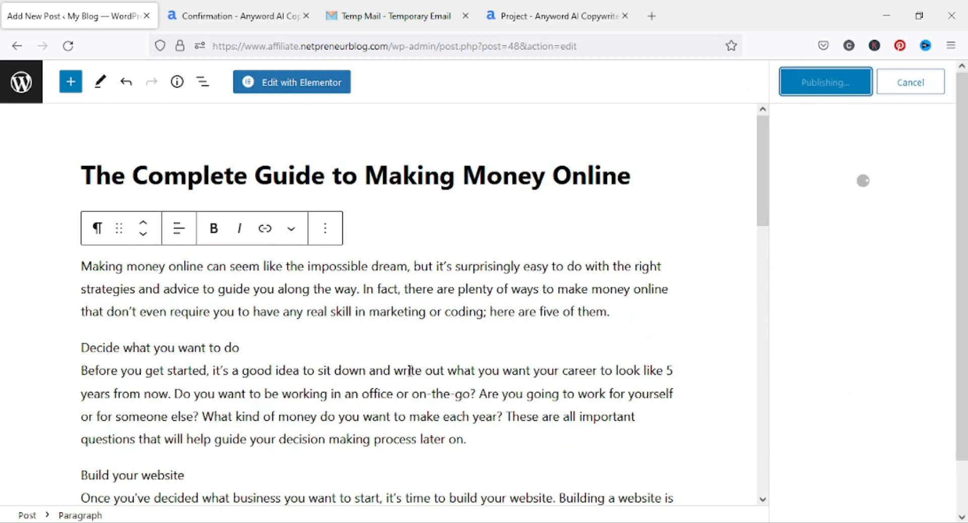
scroll(416, 370, down, 15)
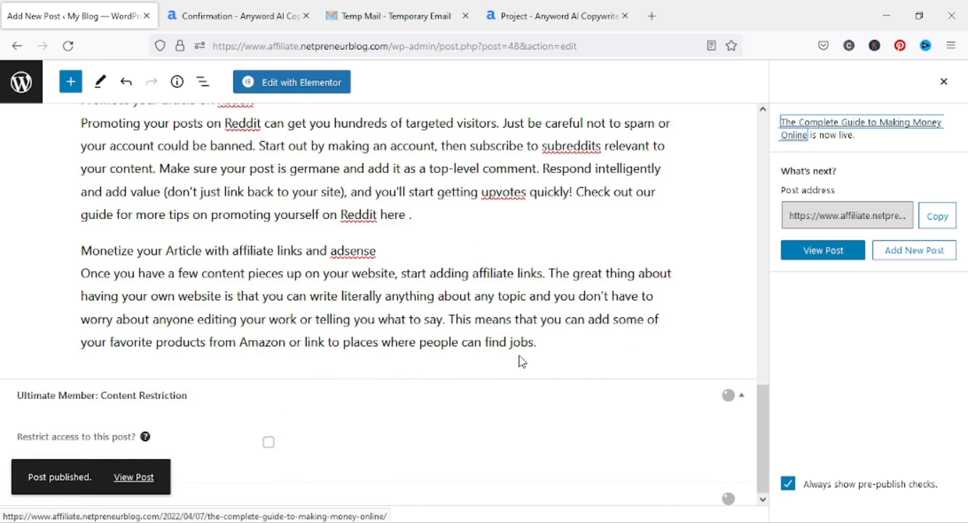
- Open the published post in a new browser tab and switch to it
click(133, 477)
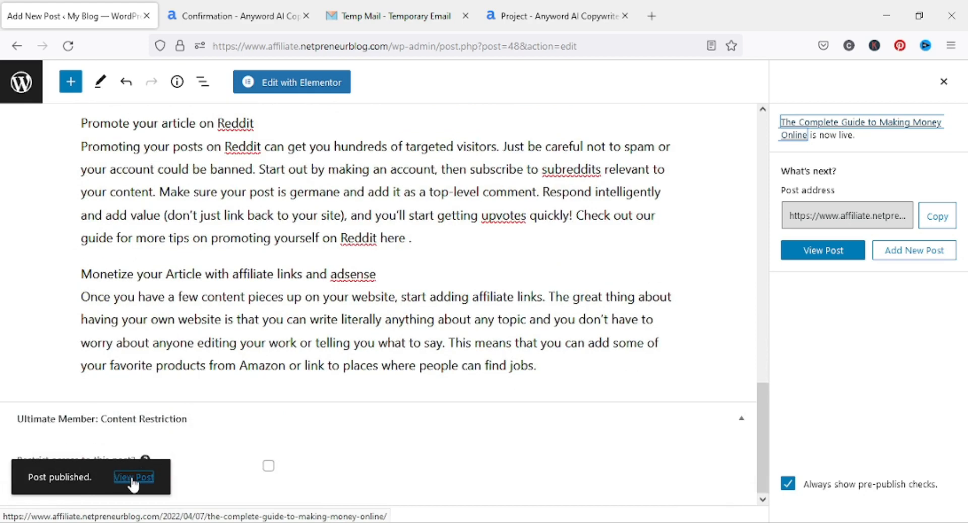
click(195, 264)
click(227, 22)
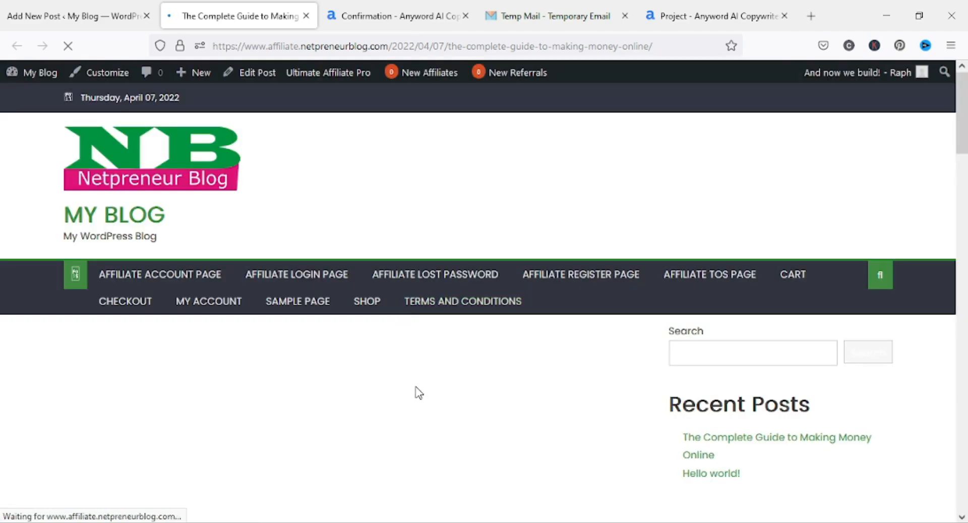
- Review the live post's featured image, title and article sections from the page header down to the author box
scroll(423, 411, down, 5)
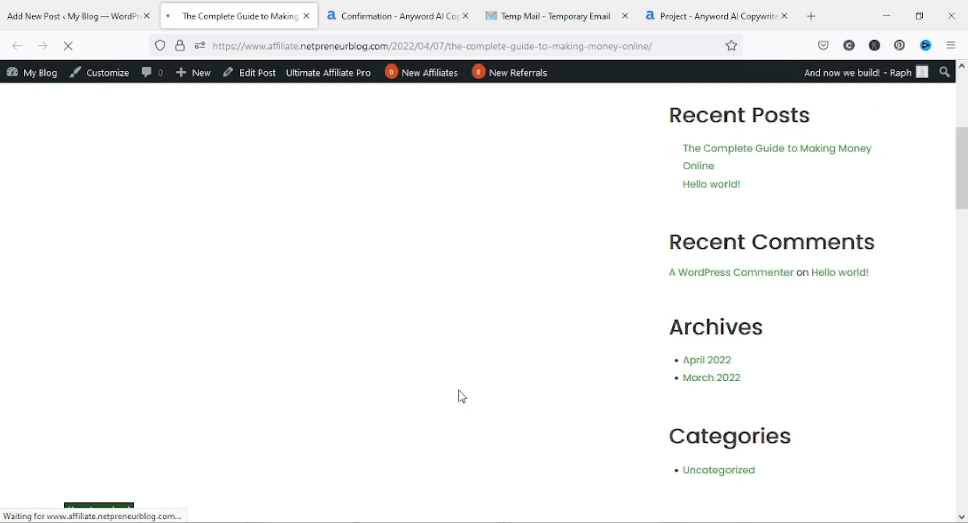
scroll(459, 392, up, 3)
scroll(496, 340, down, 4)
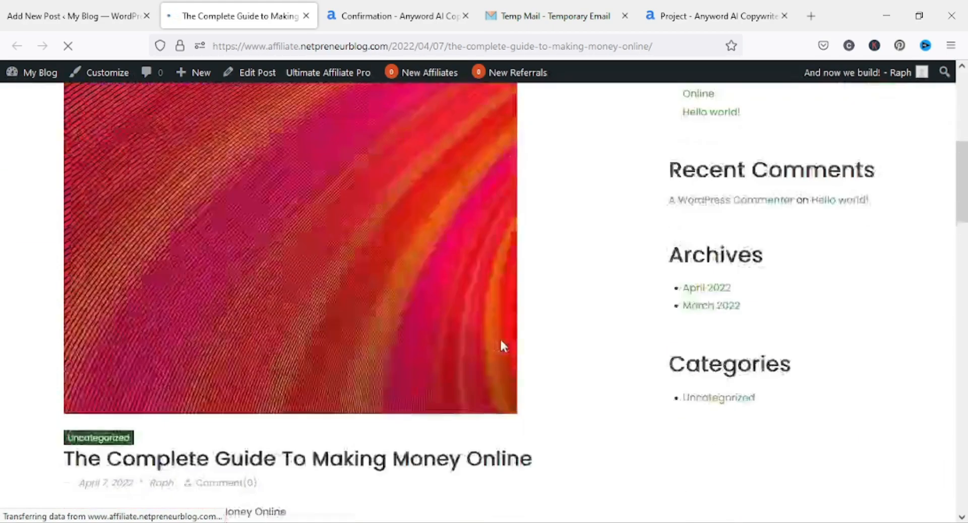
scroll(537, 346, down, 3)
scroll(537, 337, down, 1)
scroll(545, 346, down, 4)
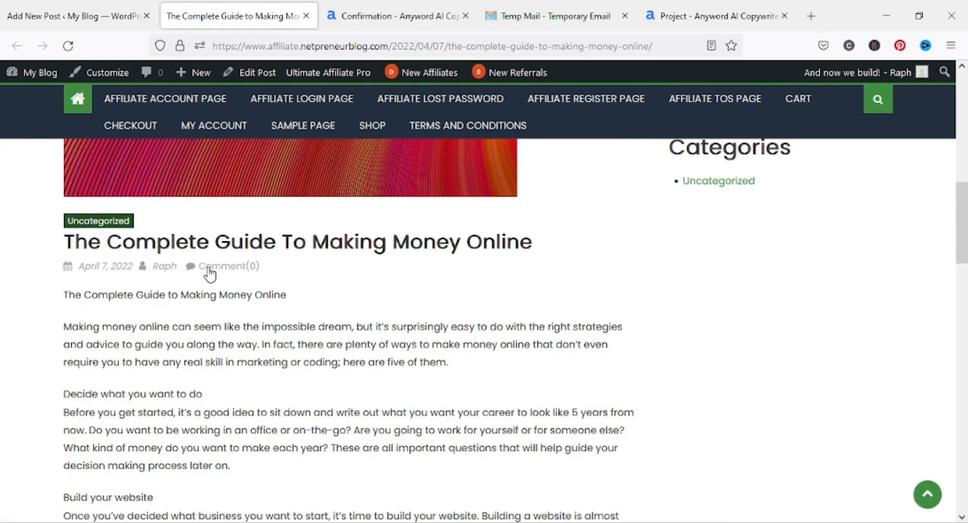
scroll(407, 280, down, 15)
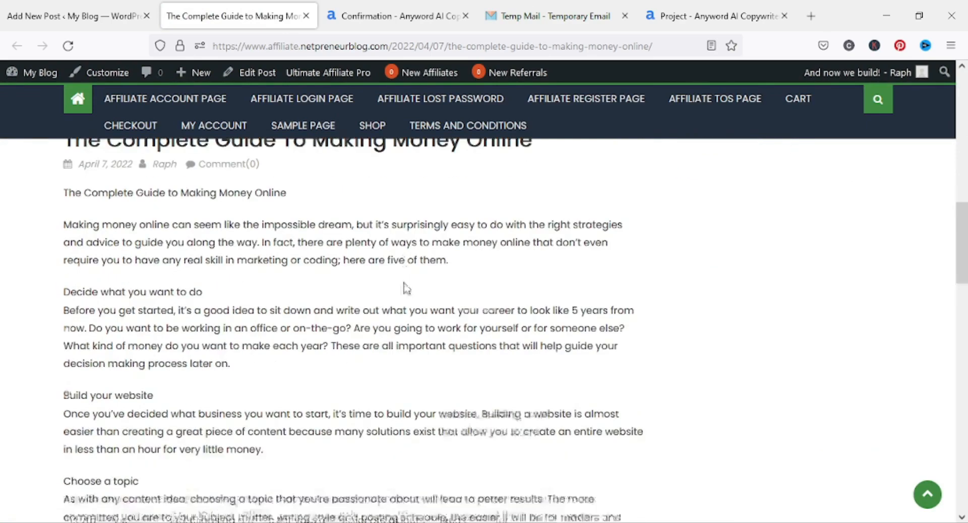
scroll(409, 291, up, 3)
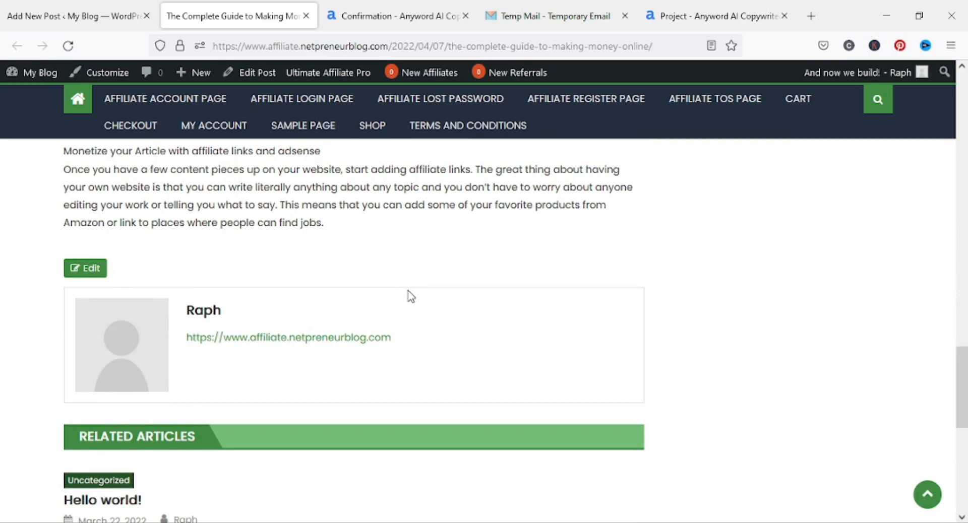
scroll(416, 303, up, 10)
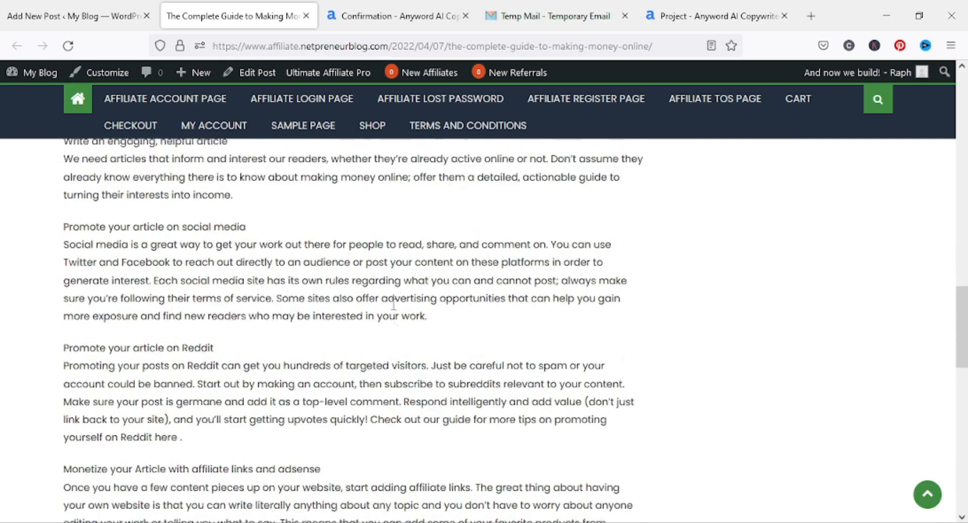
scroll(389, 304, up, 12)
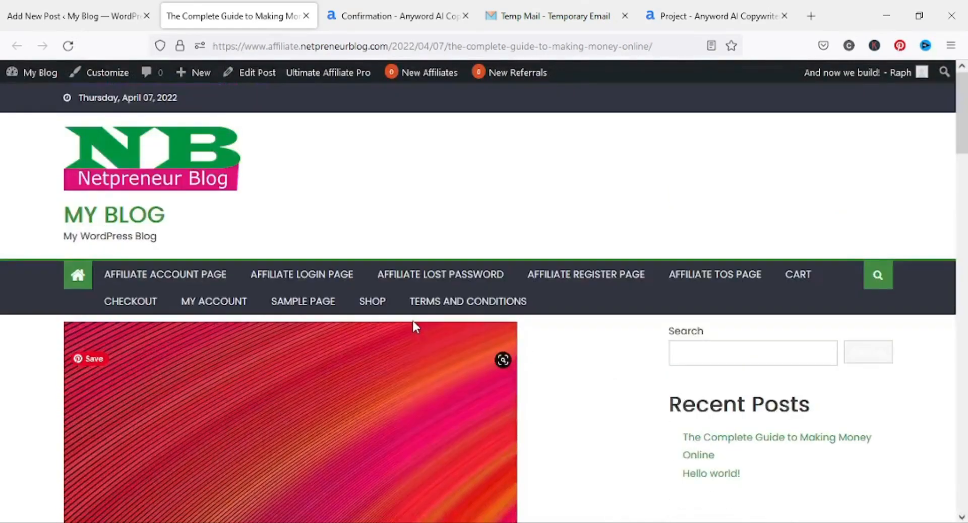
scroll(413, 321, down, 3)
scroll(412, 323, down, 1)
scroll(393, 302, up, 5)
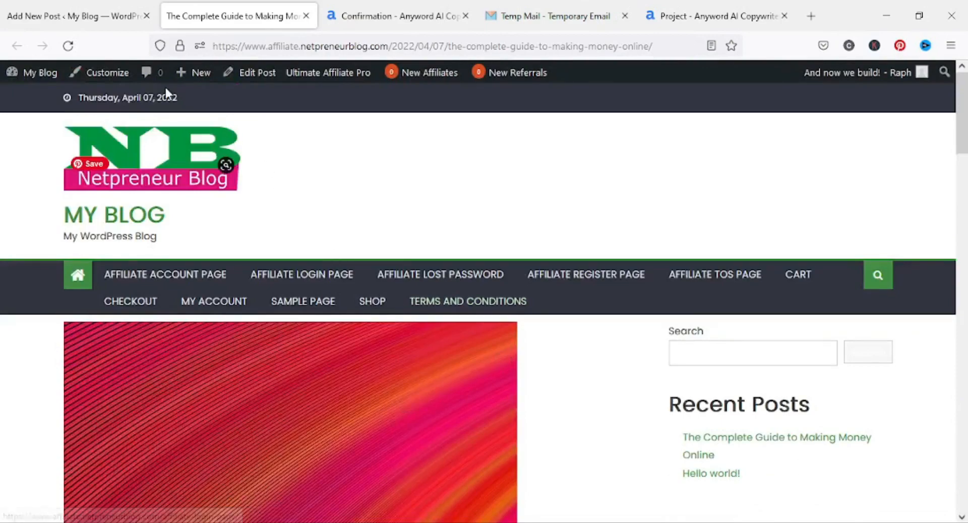
scroll(465, 361, down, 5)
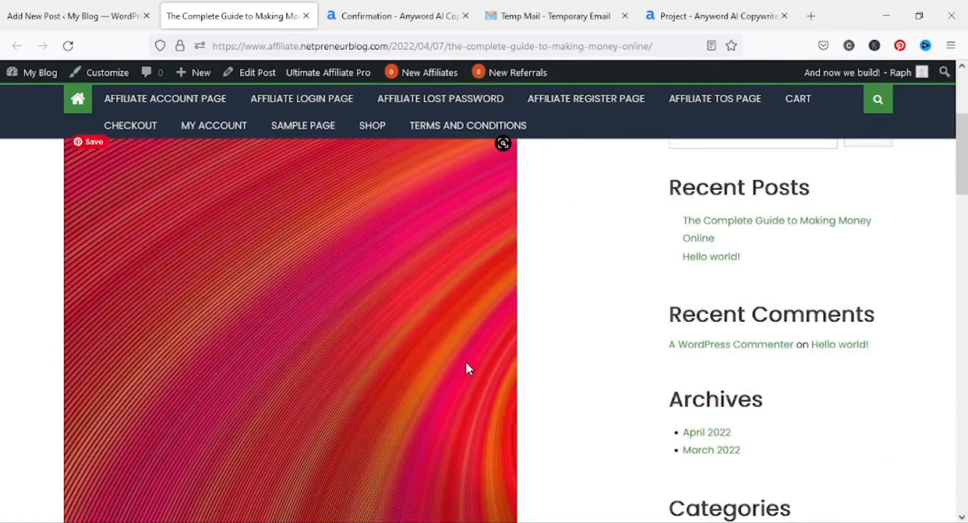
scroll(463, 373, down, 6)
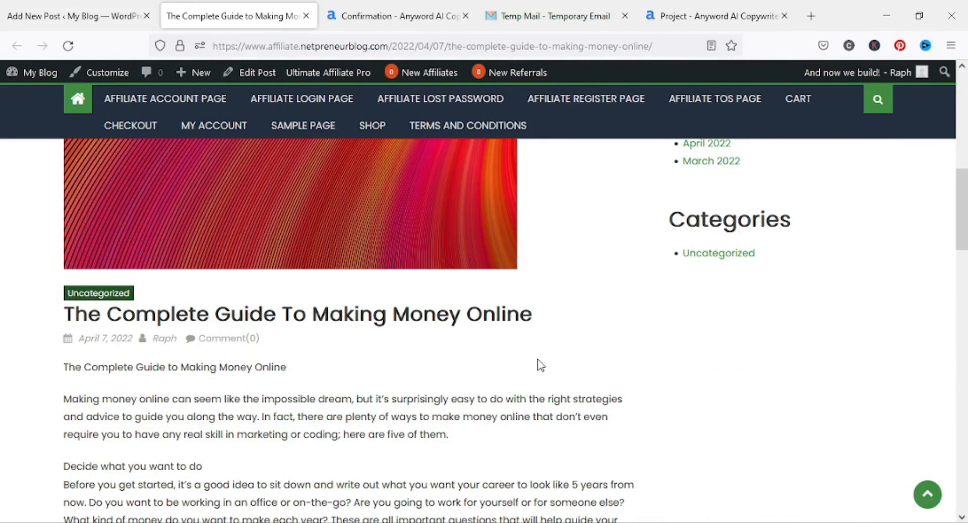
scroll(408, 376, up, 10)
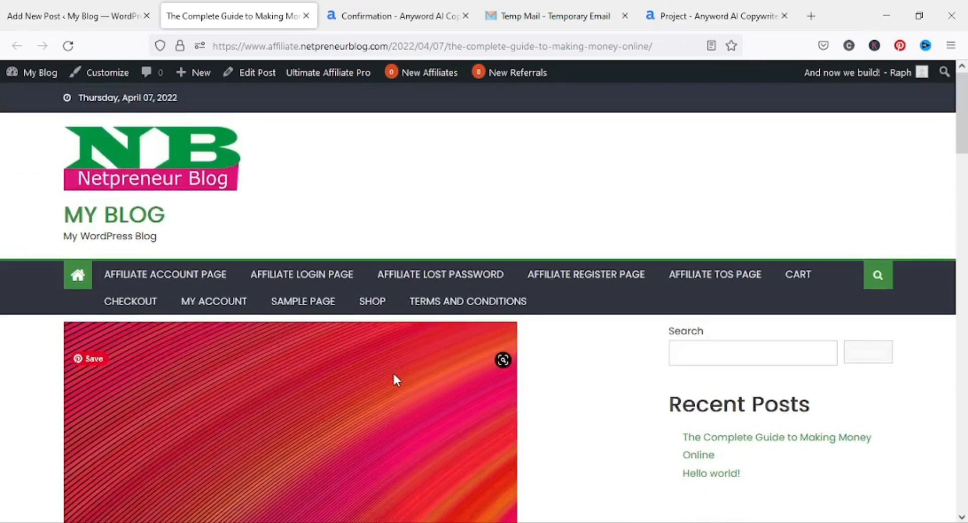
scroll(496, 384, down, 6)
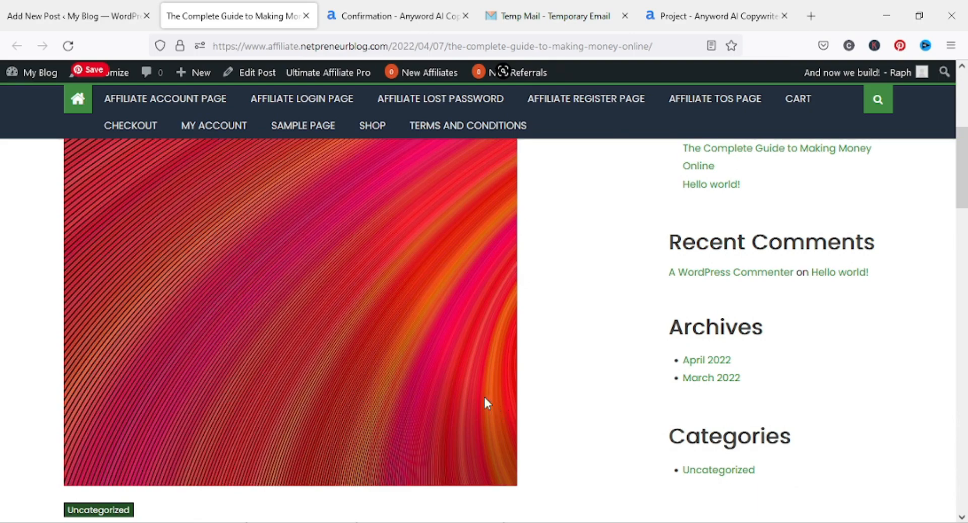
scroll(484, 401, down, 5)
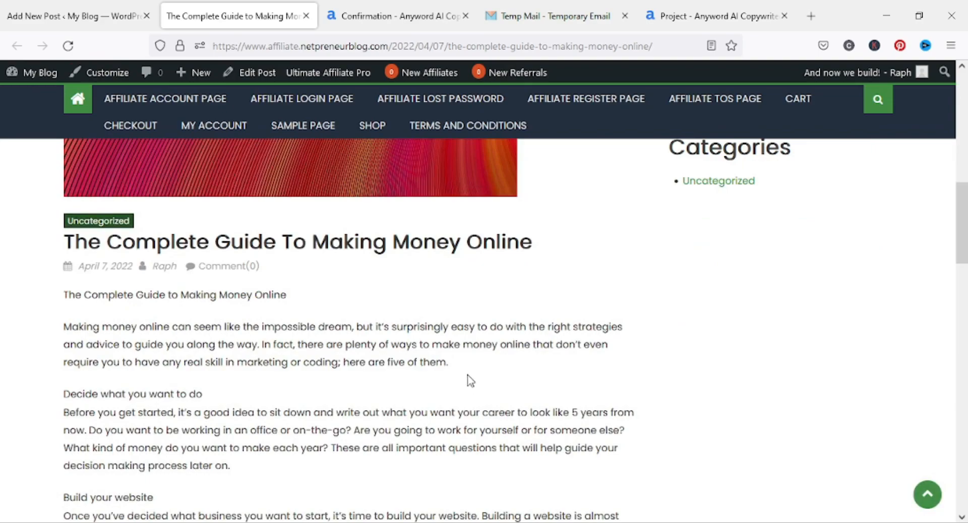
scroll(469, 380, down, 5)
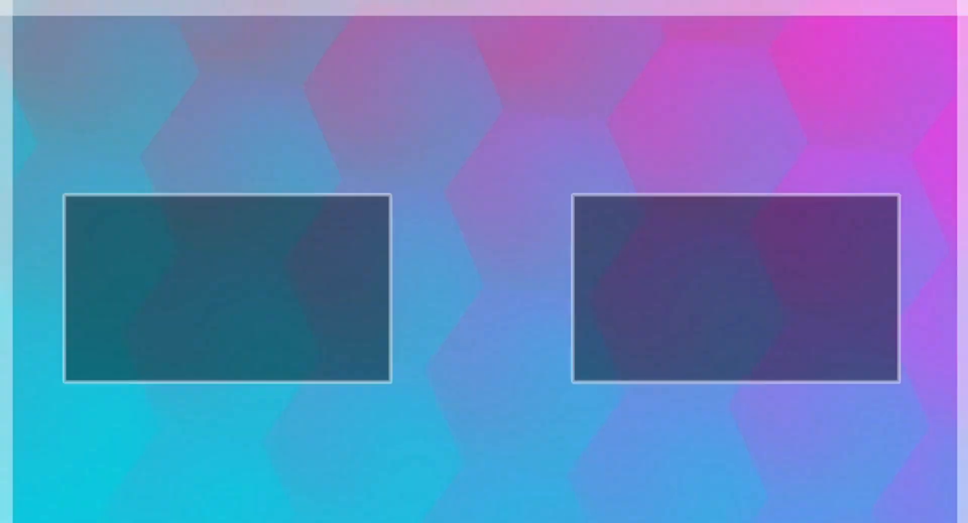